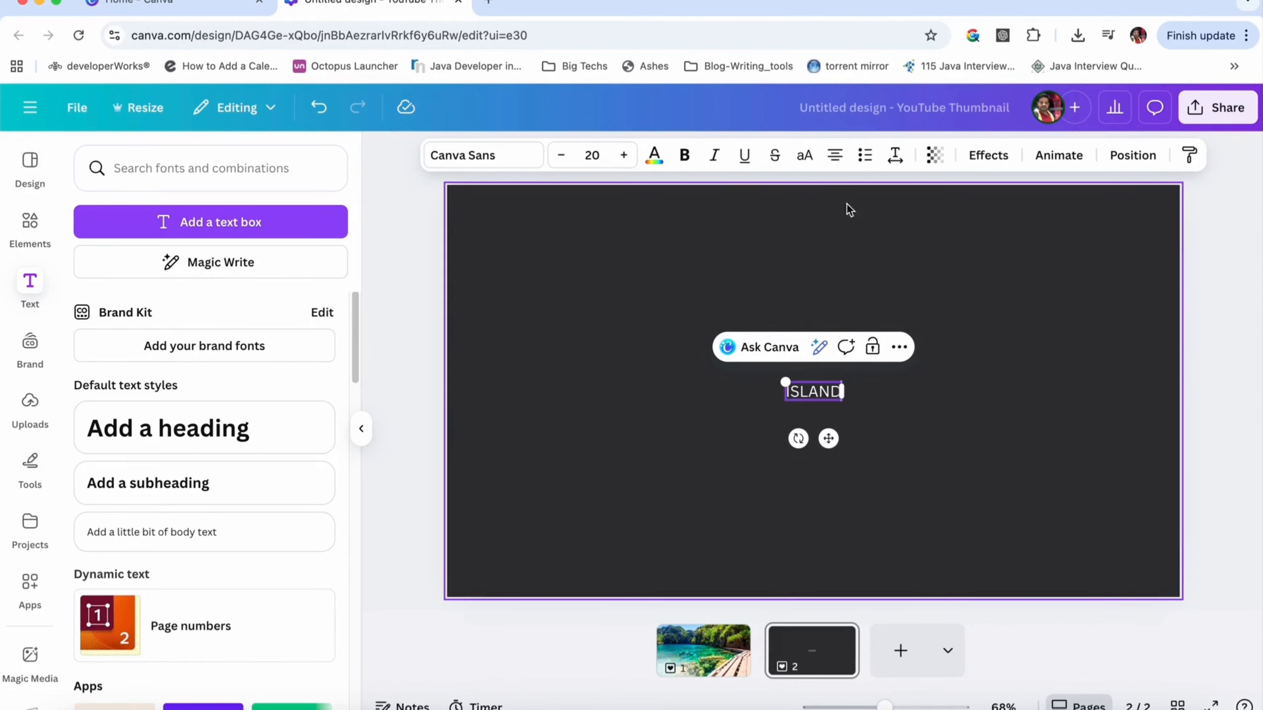
Step: Enlarge the ISLAND text to about font size 218 and centre it on the dark page
left_click(684, 155)
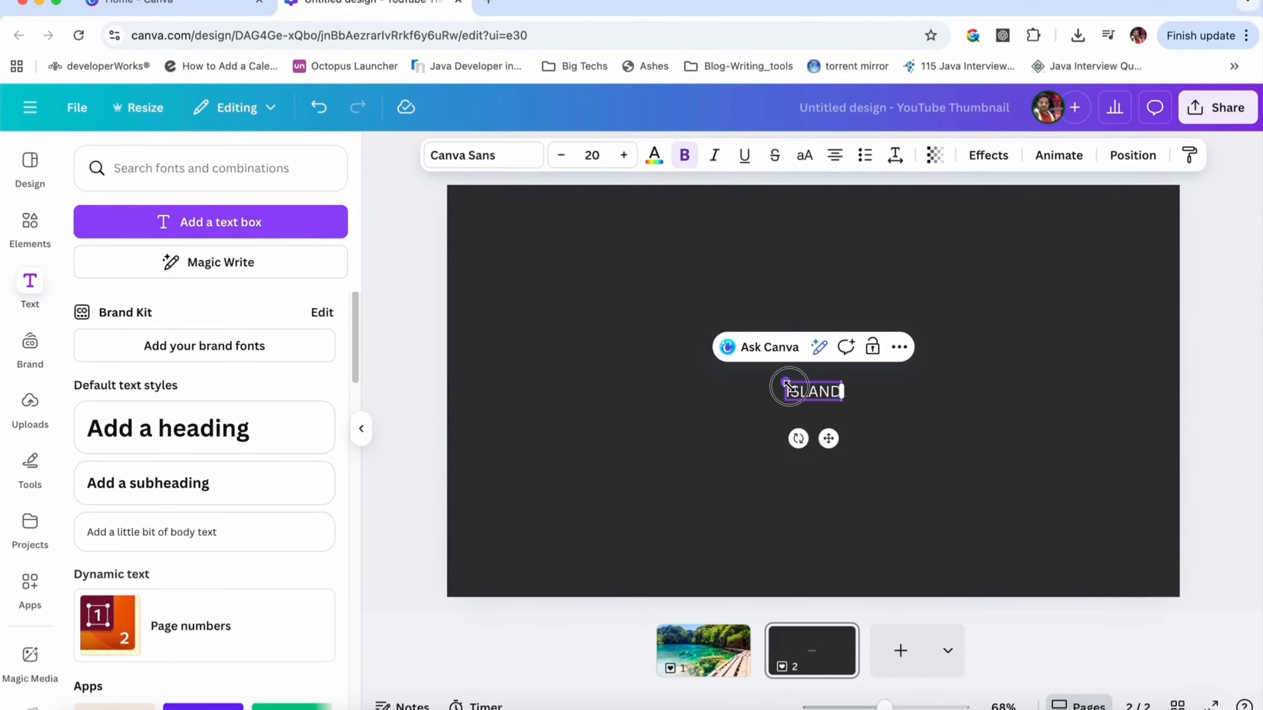
left_click_drag(785, 383, 596, 321)
left_click(790, 362)
left_click_drag(791, 362, 862, 366)
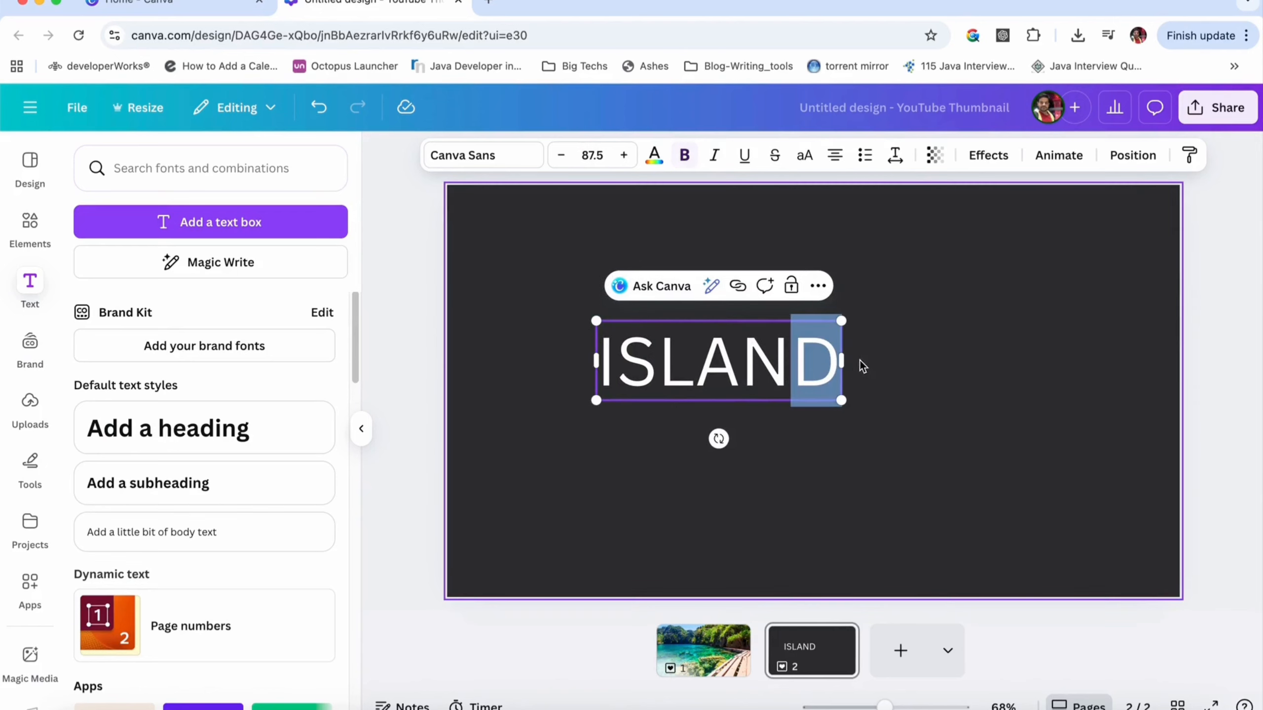
left_click(863, 366)
left_click_drag(752, 370, 825, 383)
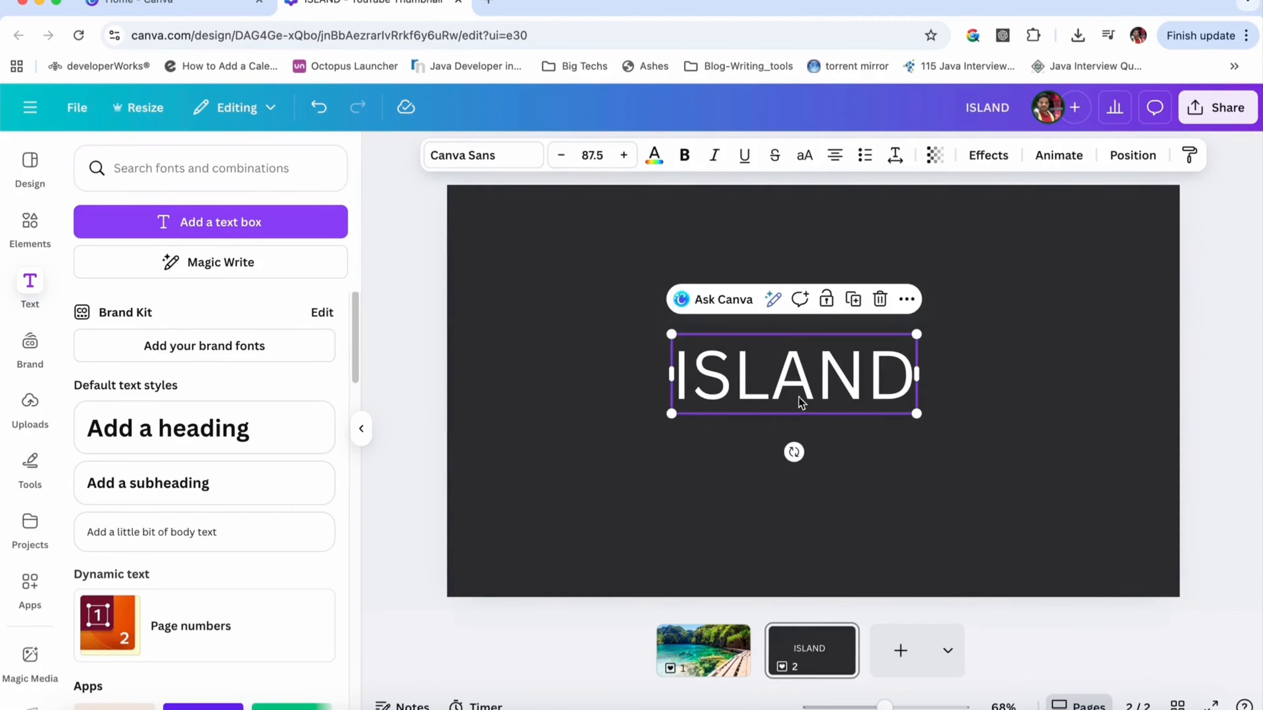
left_click_drag(669, 329, 495, 243)
left_click_drag(756, 361, 834, 361)
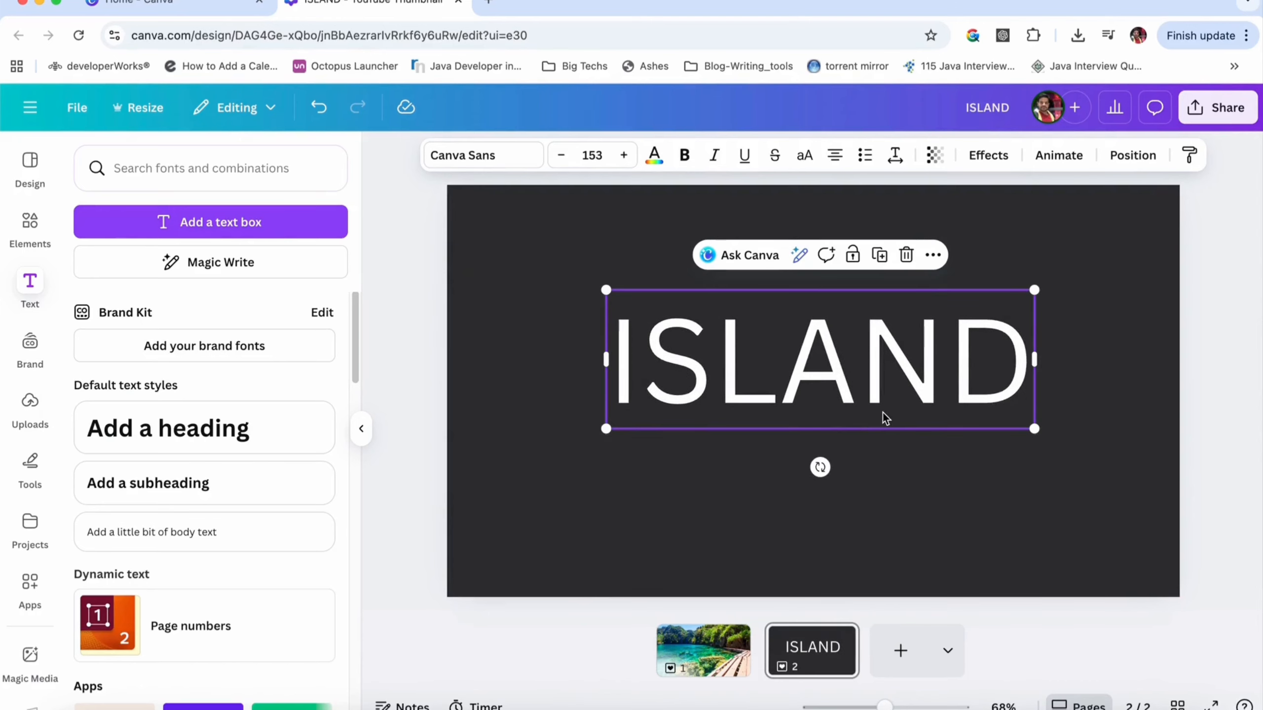
Step: Apply bold to the ISLAND text and change its font to Anton
left_click(451, 158)
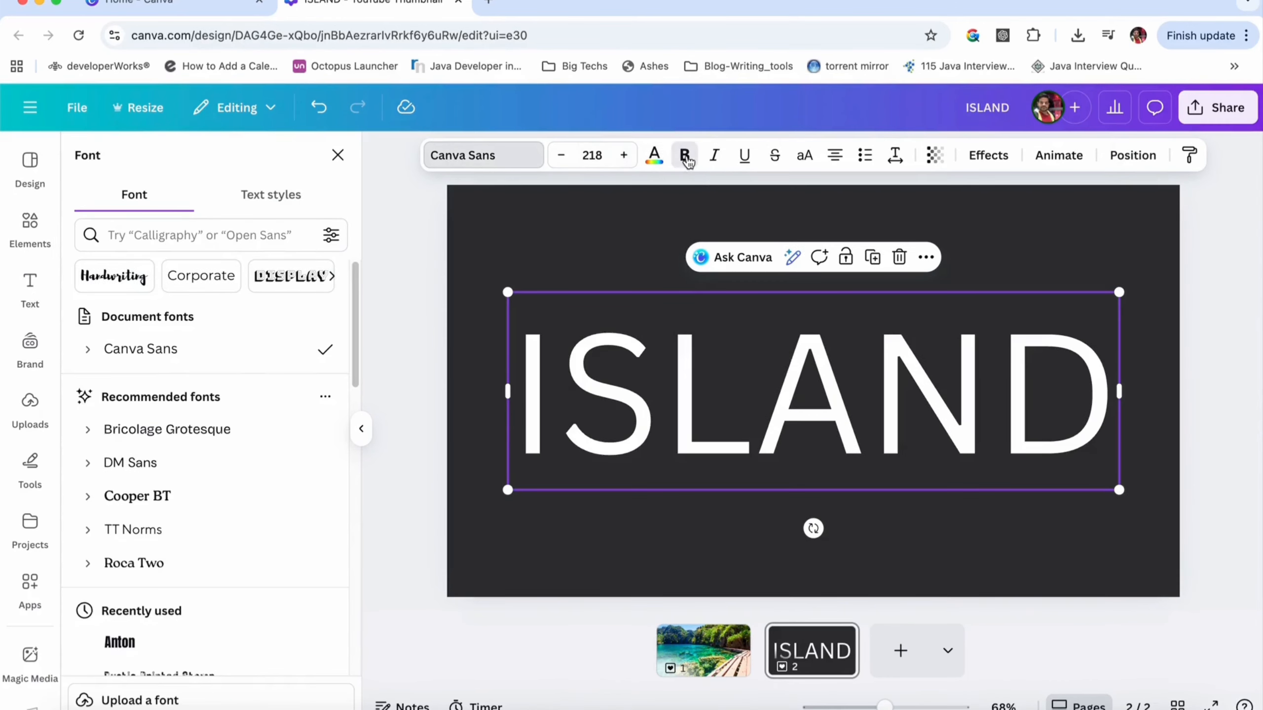
left_click(686, 157)
left_click(497, 158)
left_click(517, 160)
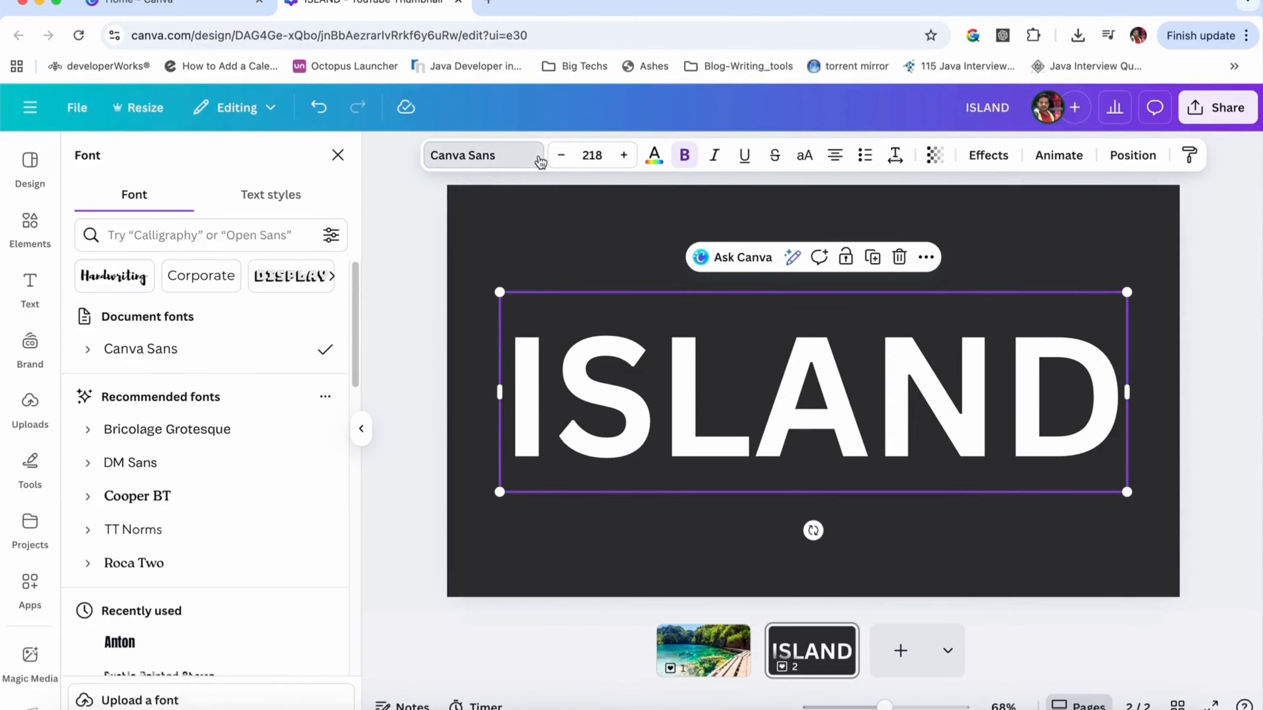
left_click(169, 237)
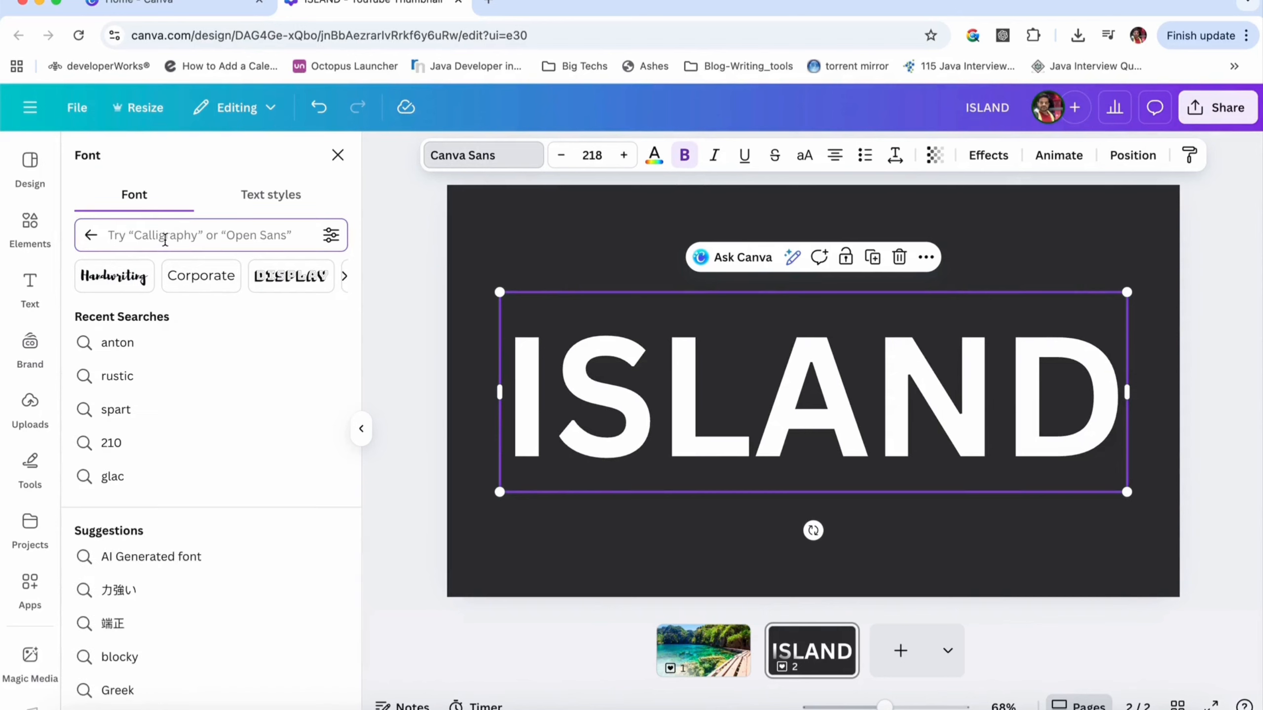
type("anton")
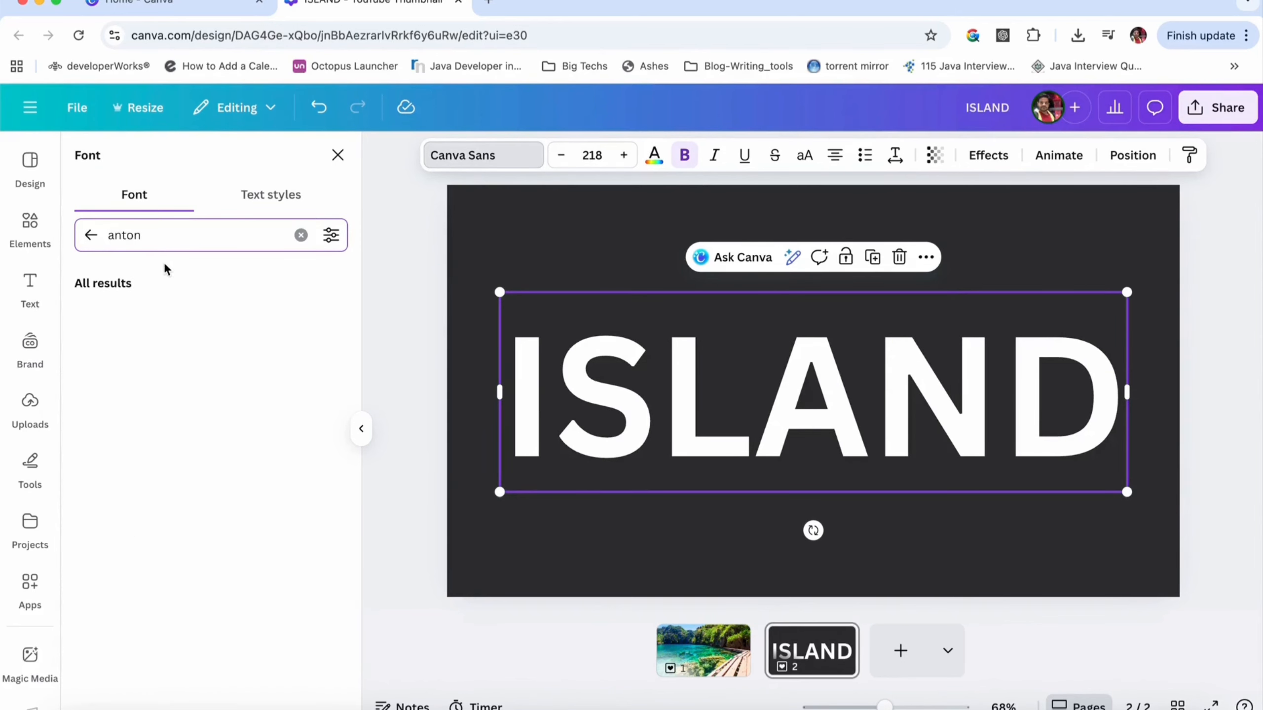
left_click(124, 314)
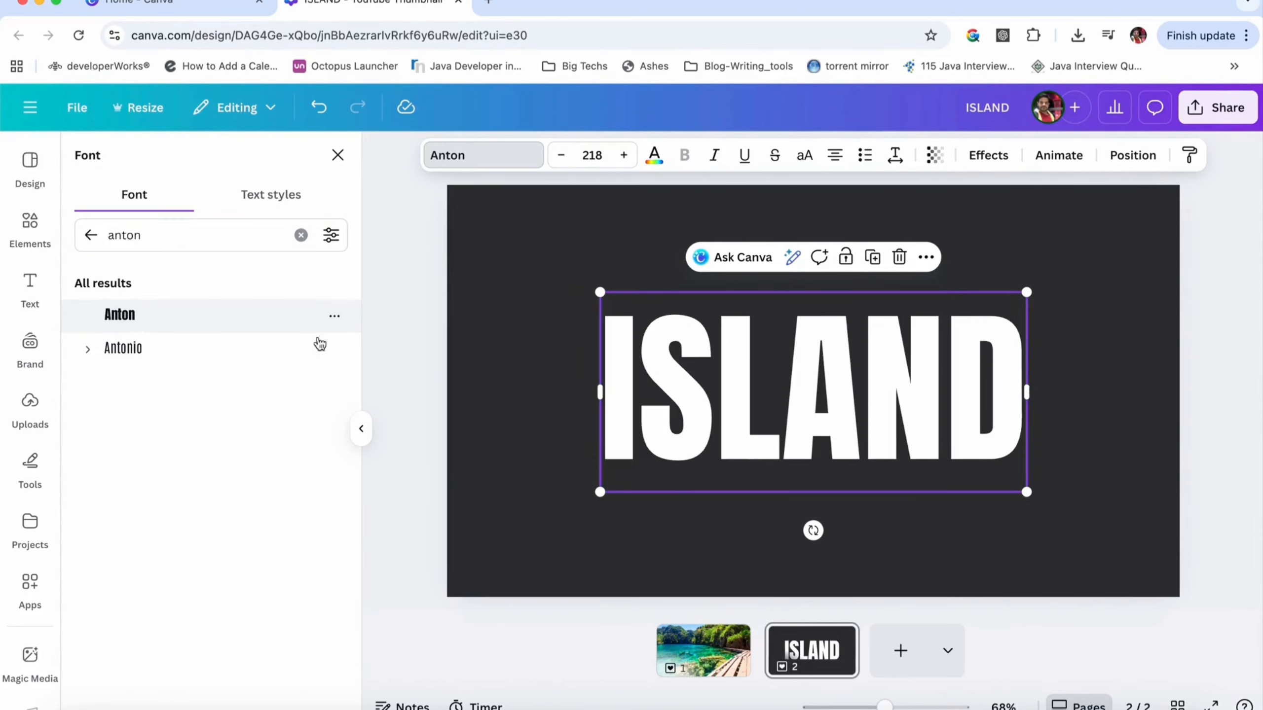
left_click(1099, 363)
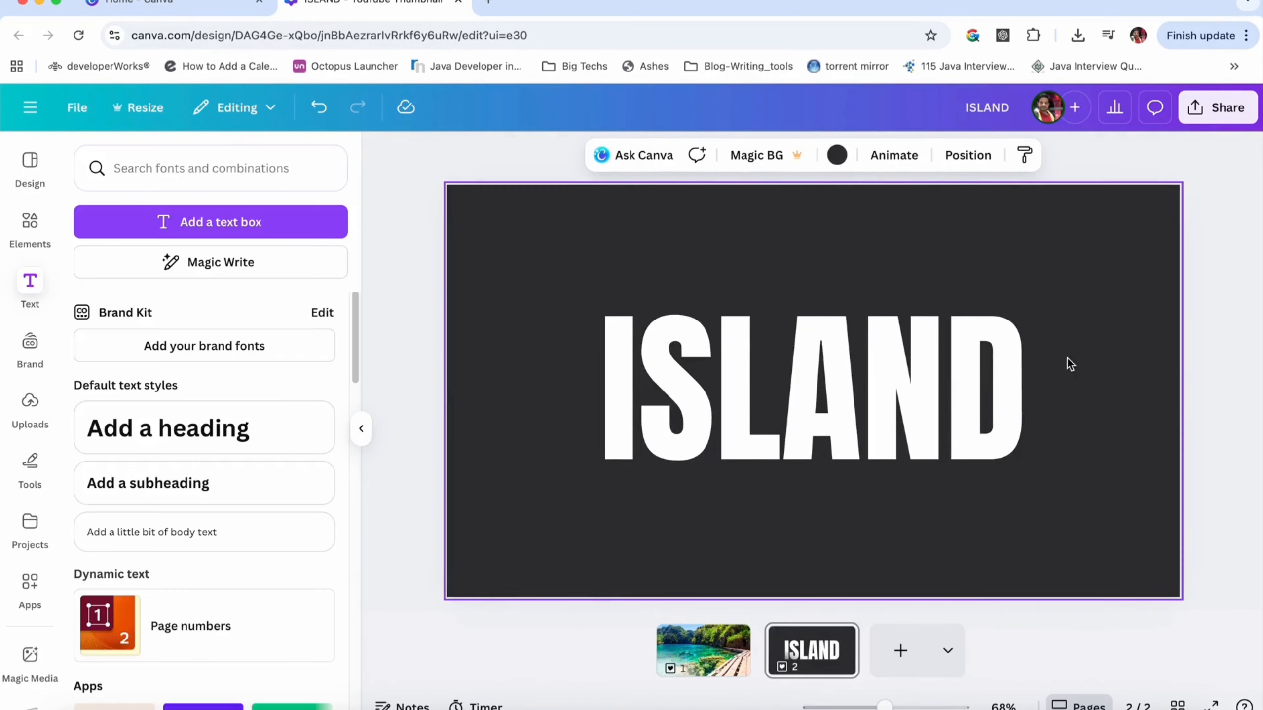
Step: Download only page 2 as a PNG with a transparent background
left_click(1214, 114)
left_click(960, 455)
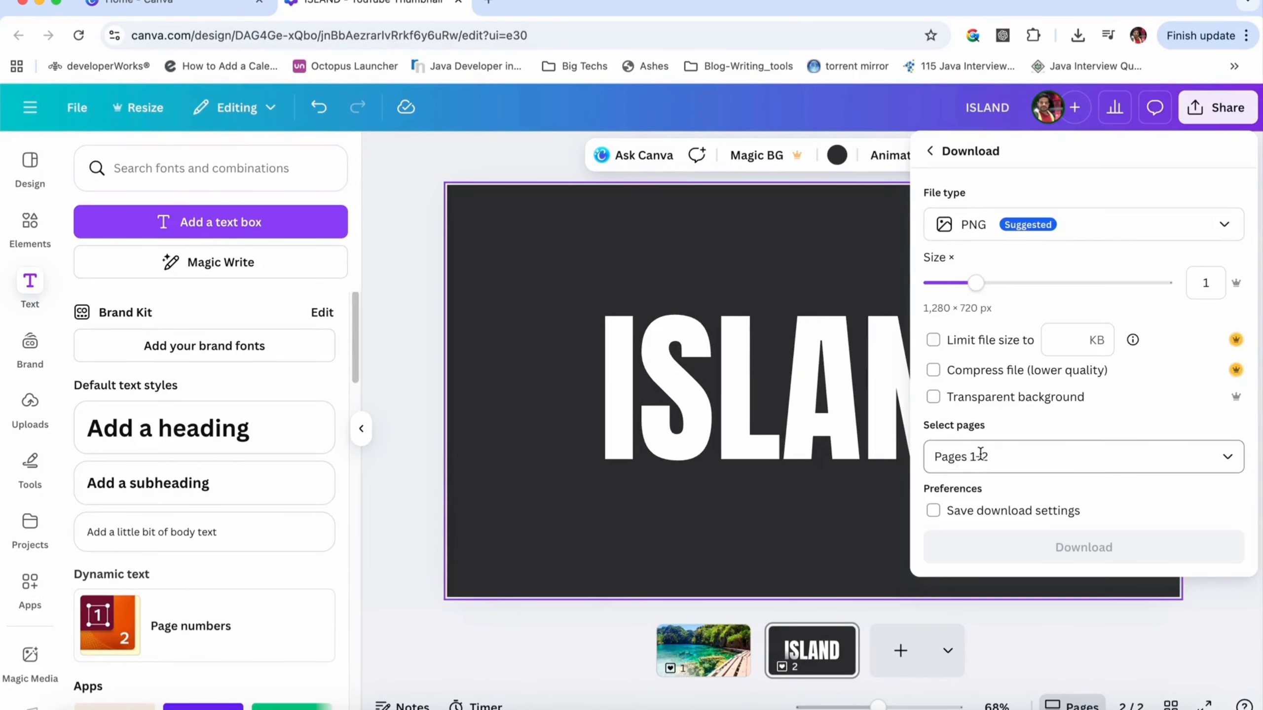
left_click(949, 456)
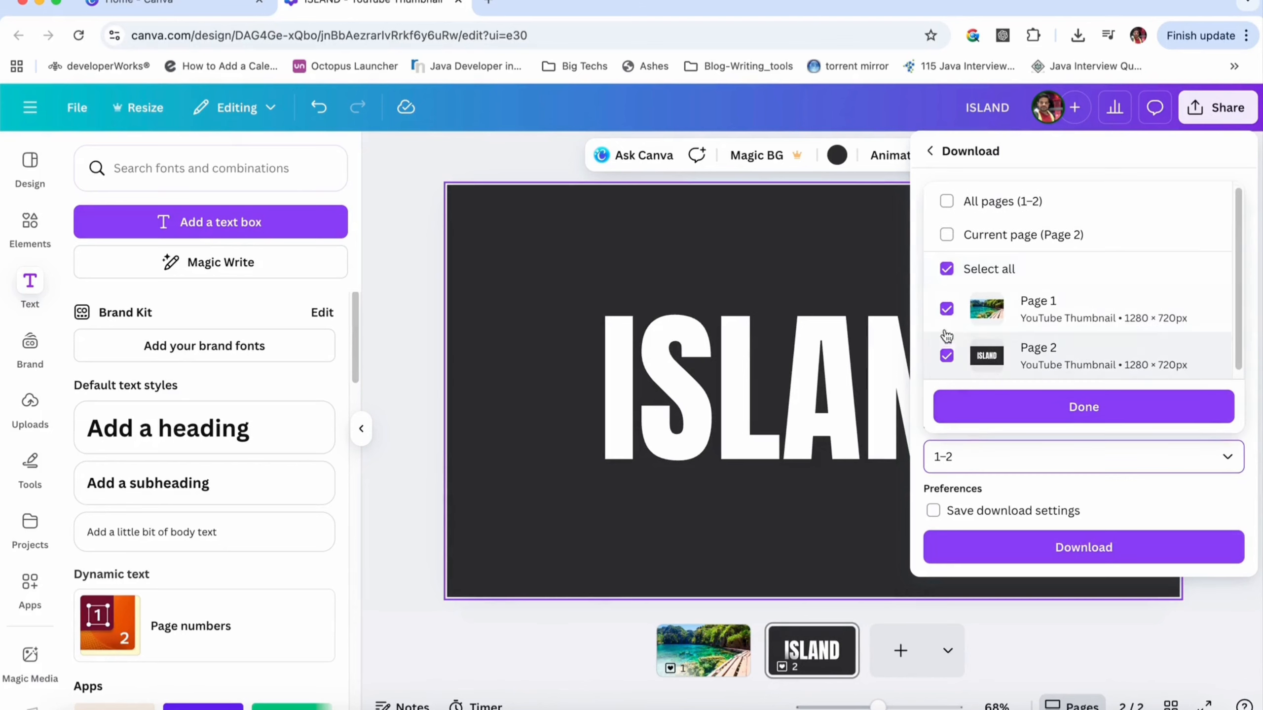
left_click(947, 269)
left_click(947, 356)
left_click(1004, 420)
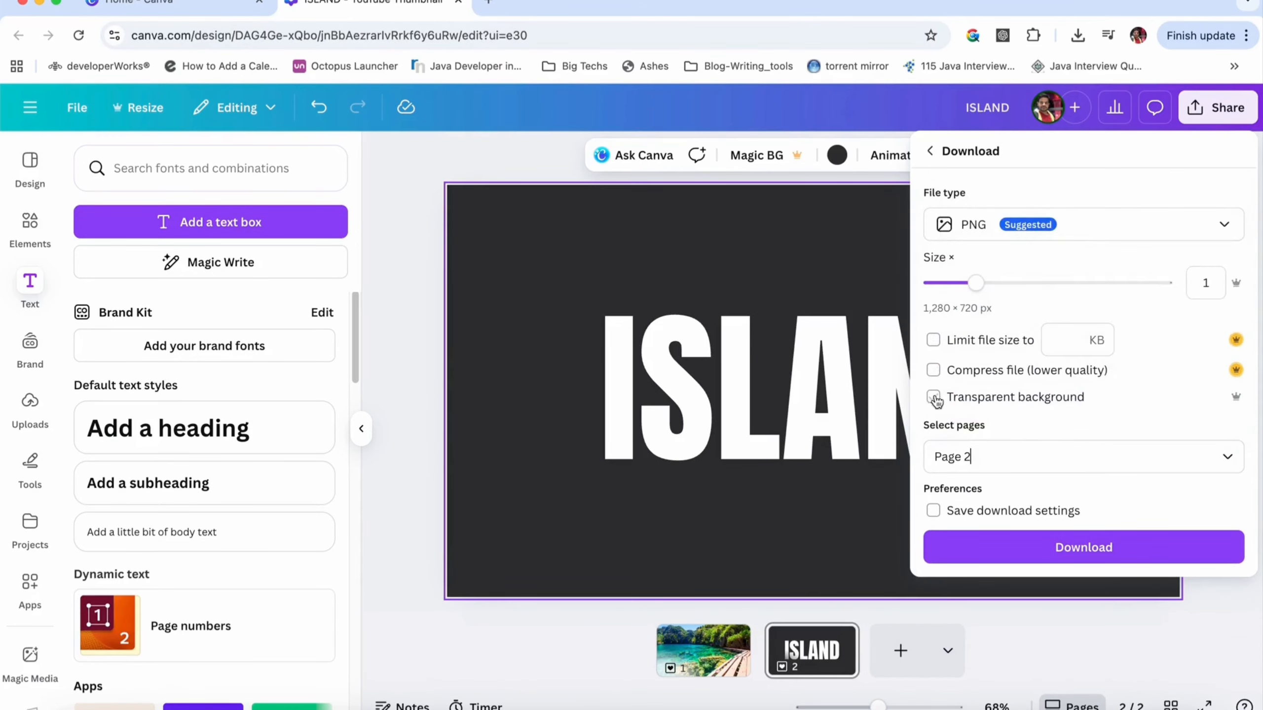
left_click(934, 398)
left_click(1049, 548)
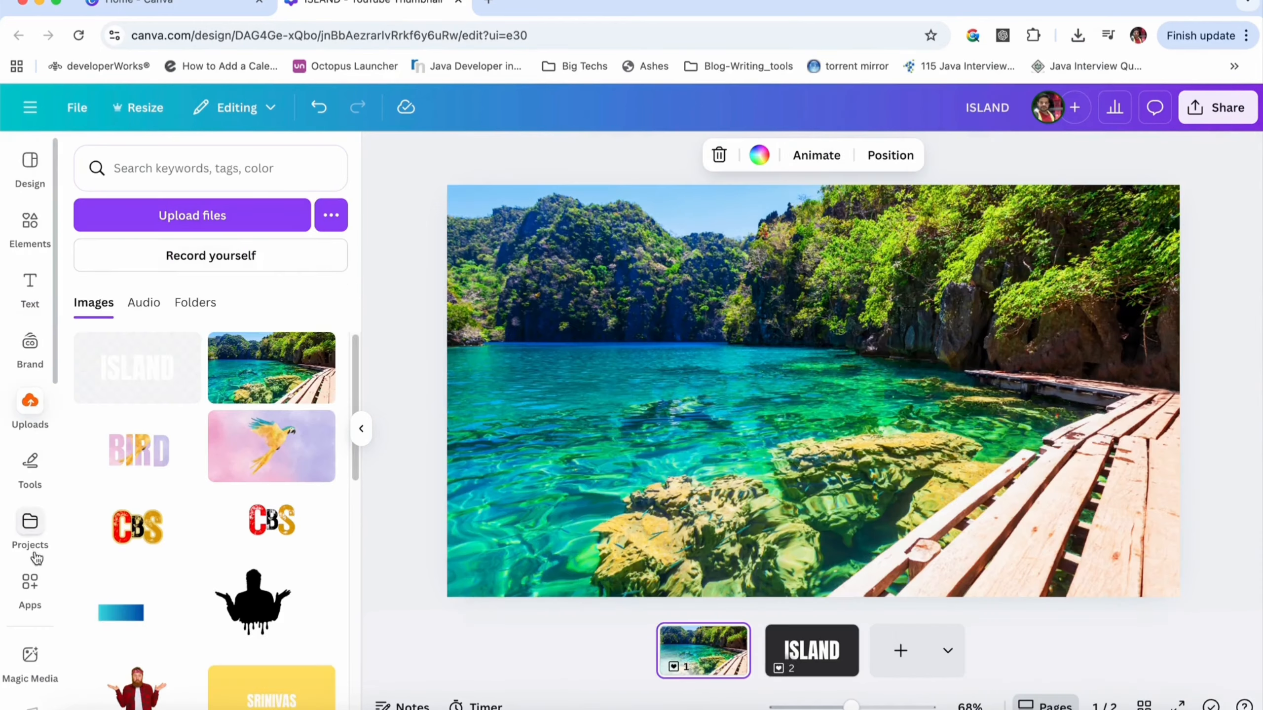
Step: Find the Transform Image app by searching for "transform image" and load ISLAND.png into it
left_click(29, 583)
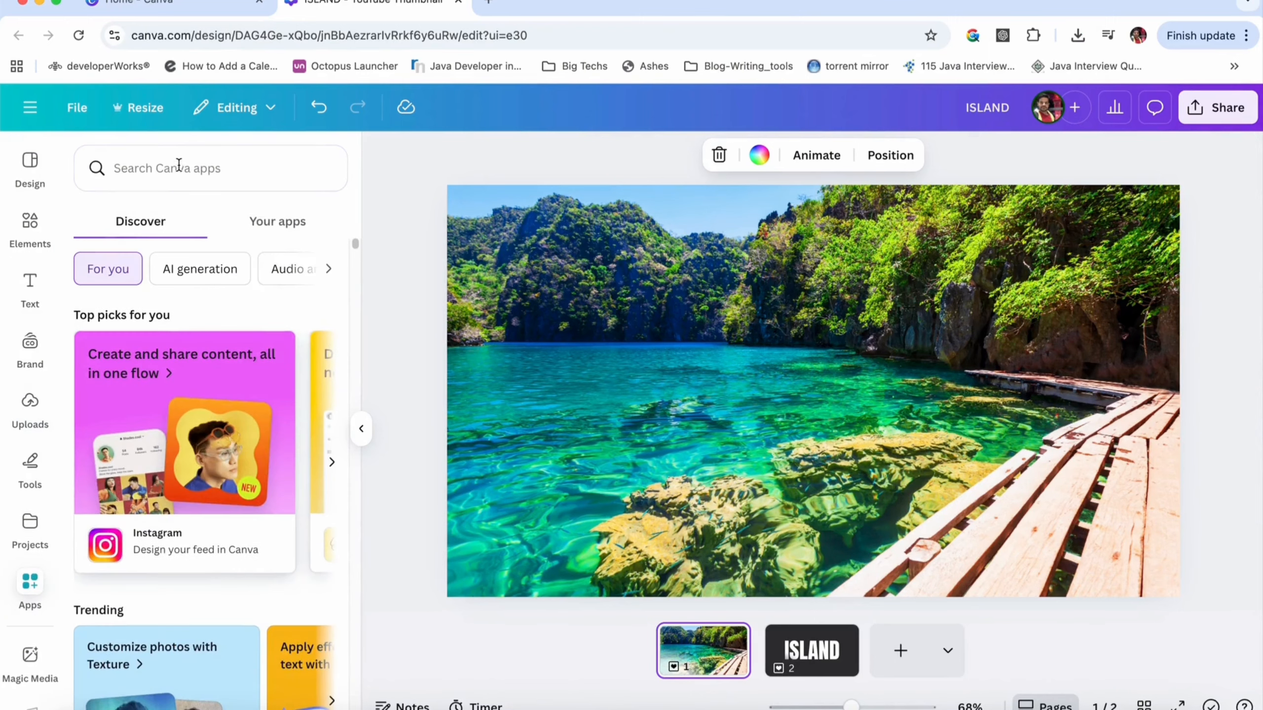
left_click(165, 175)
type("trans")
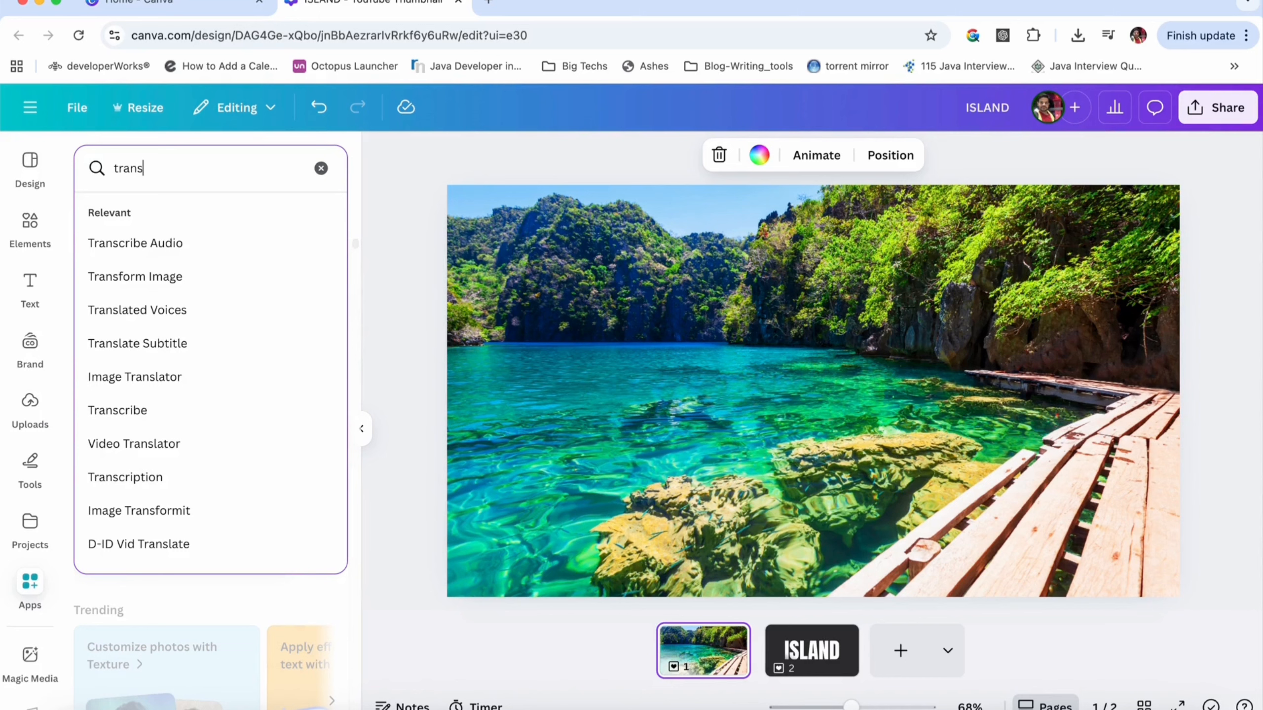
type("form image")
key("Return")
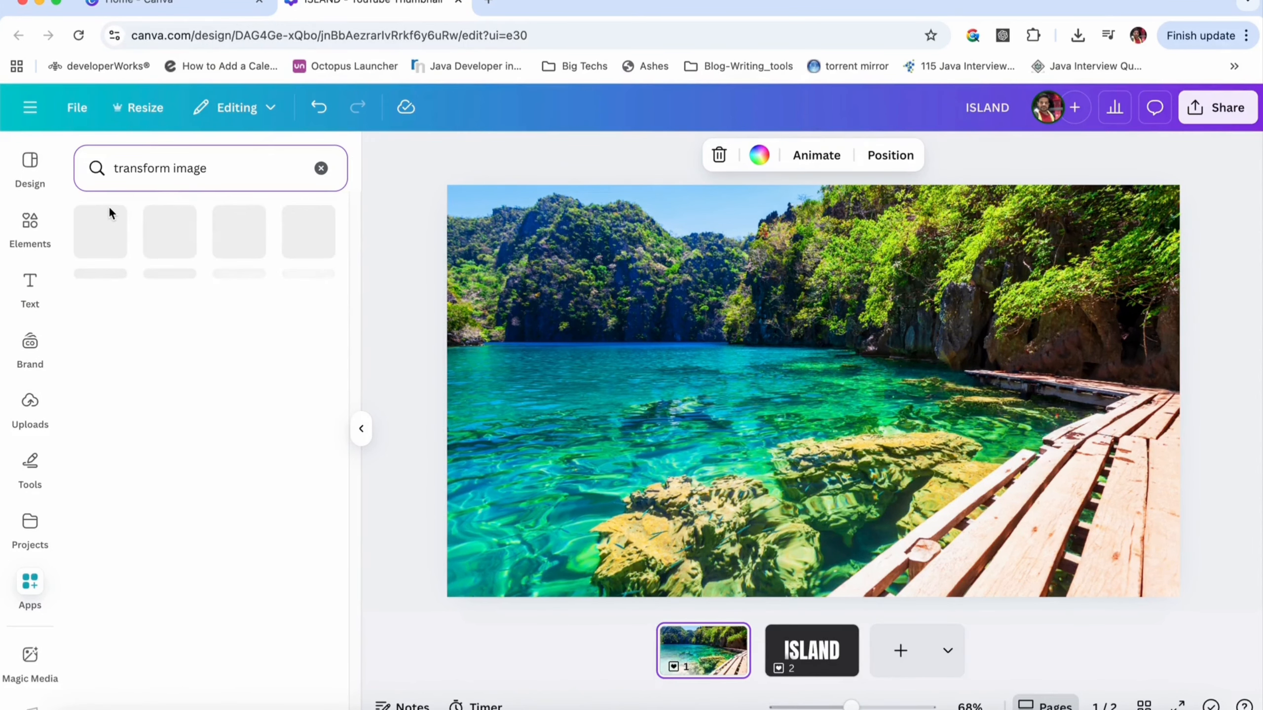
left_click(105, 219)
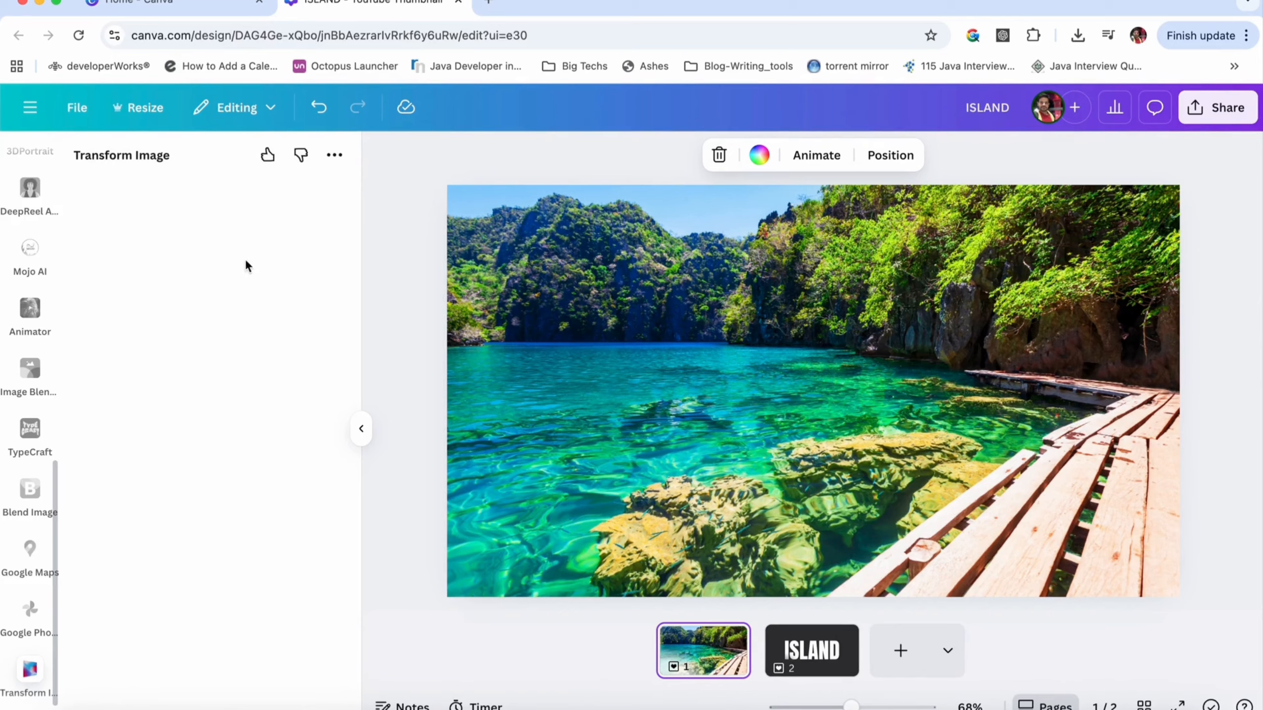
left_click(214, 219)
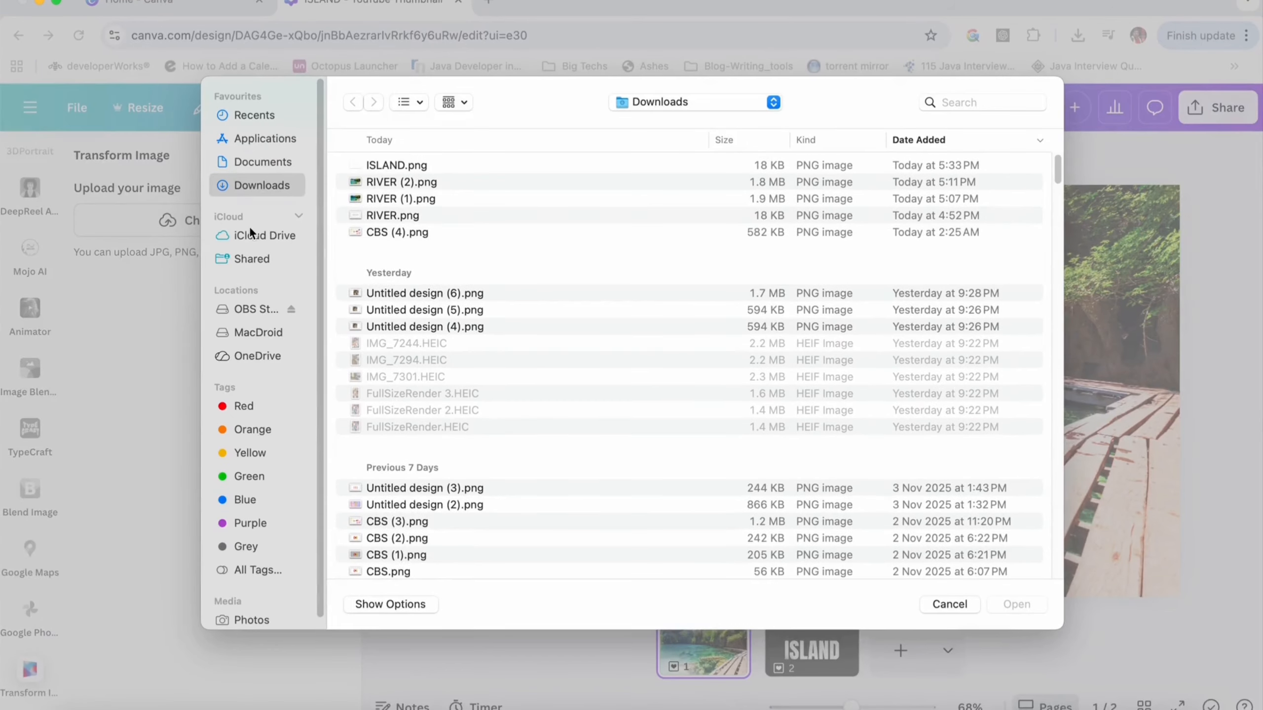
double_click(395, 166)
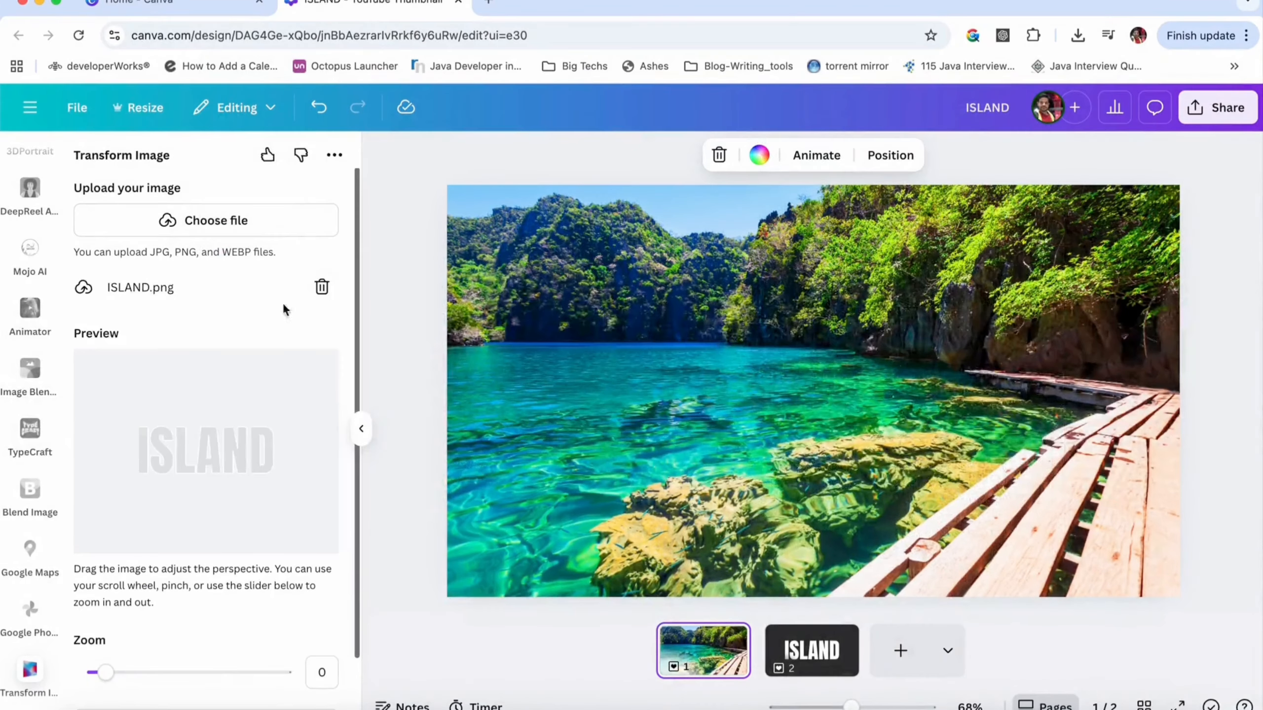
Step: Turn the ISLAND preview in perspective so its letter I looks closest, with zoom about 0.27, and add it to the design
mouse_move(144, 463)
left_mouse_down()
mouse_move(177, 467)
mouse_move(201, 441)
mouse_move(148, 482)
left_mouse_up()
scroll(148, 481, "up", 1)
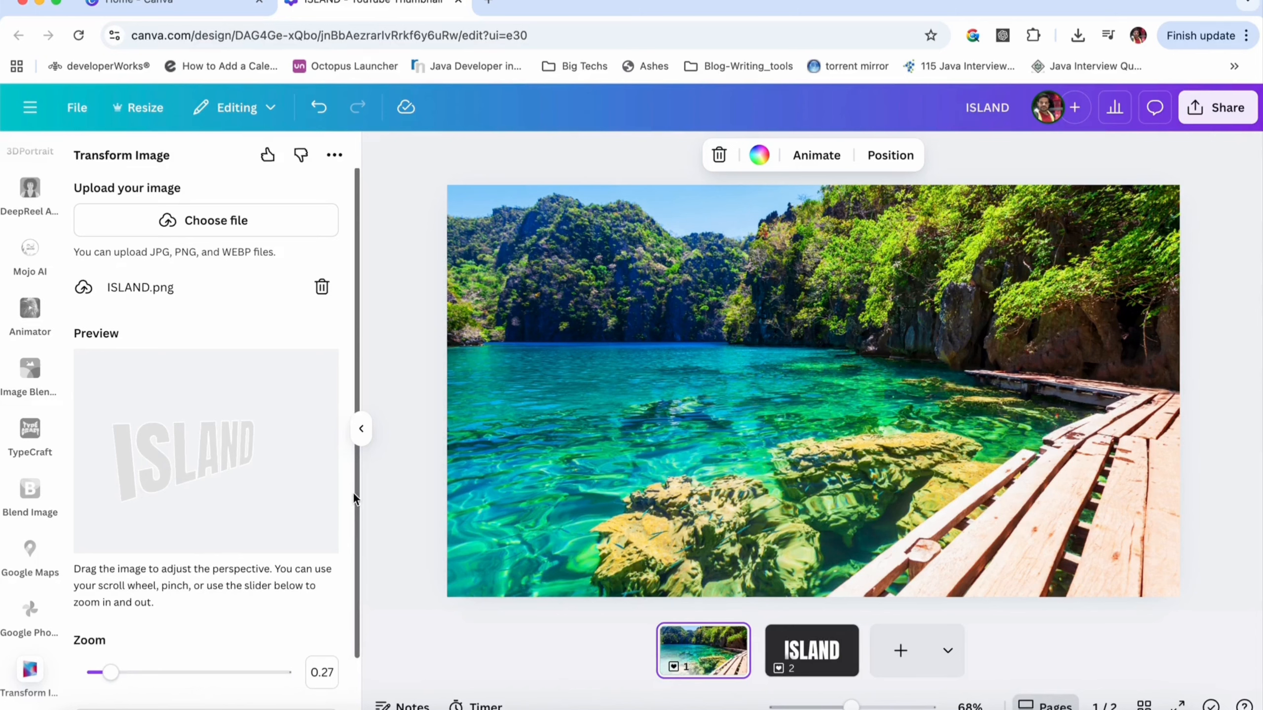
scroll(360, 512, "down", 2)
left_click(286, 689)
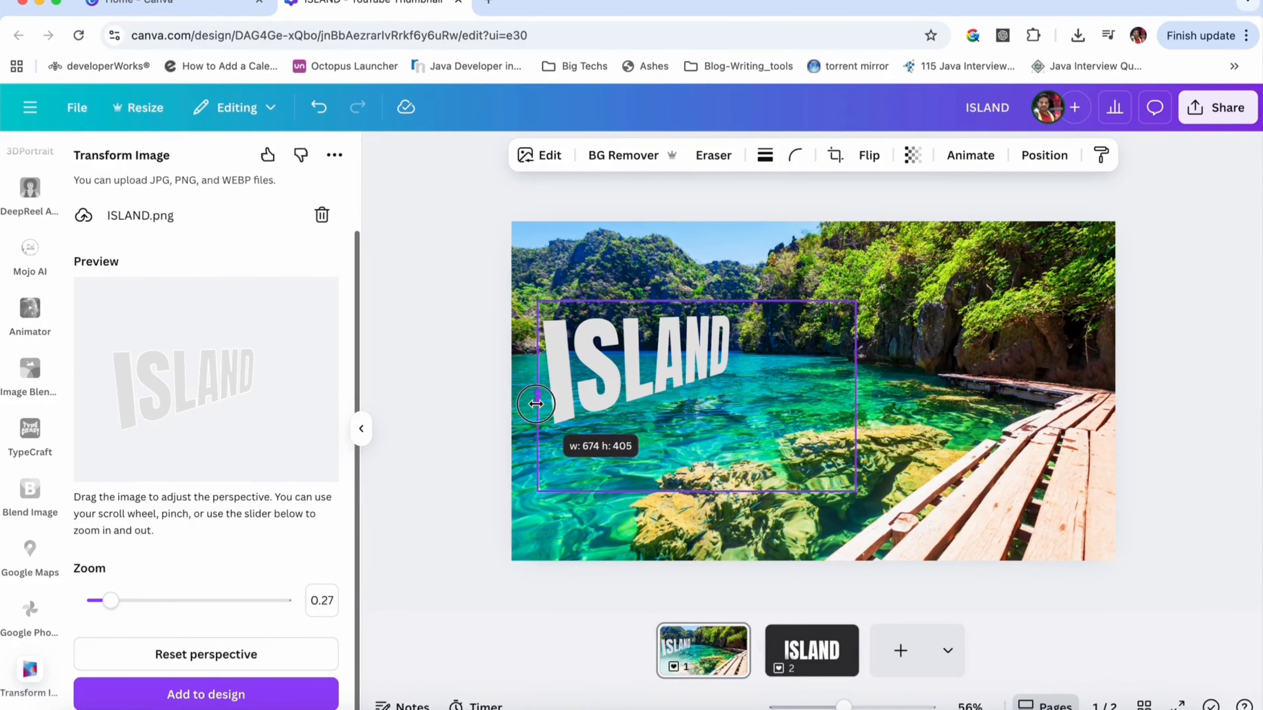
Step: Crop the perspective ISLAND image on all sides so its frame fits closely around the lettering
left_click_drag(536, 400, 538, 399)
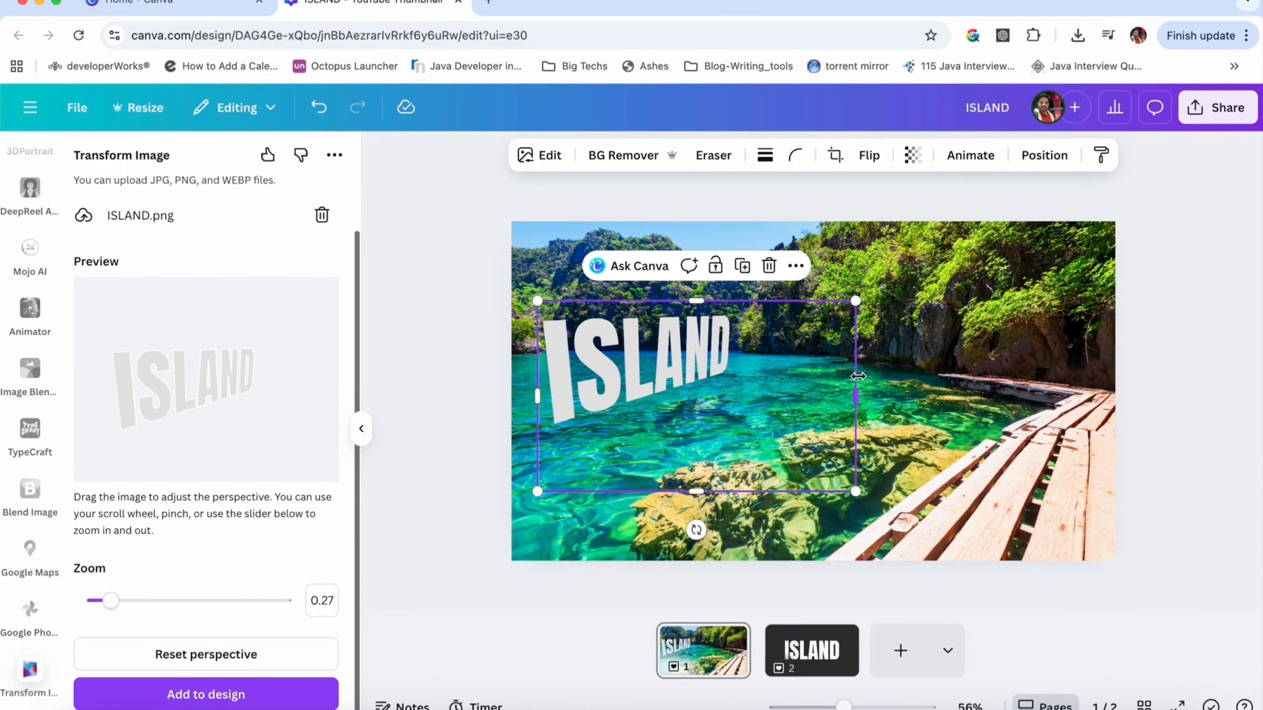
left_click_drag(855, 393, 744, 396)
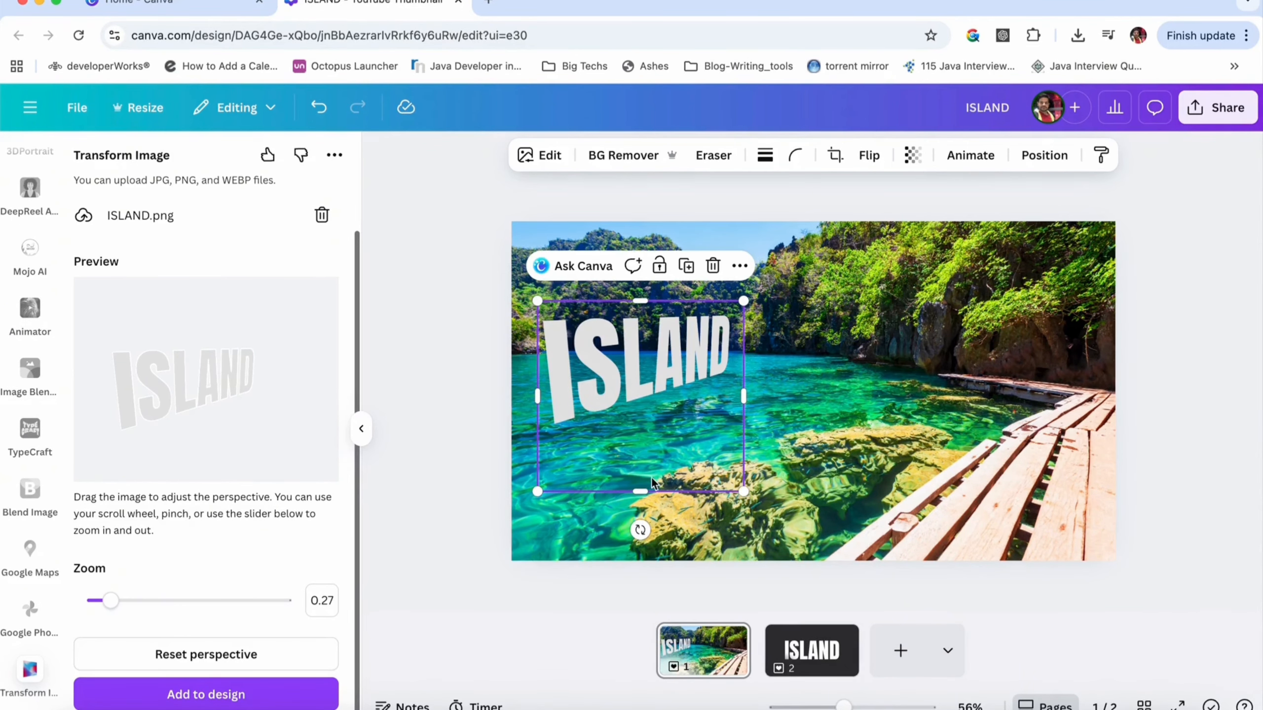
left_click_drag(642, 488, 646, 426)
left_click_drag(637, 303, 638, 308)
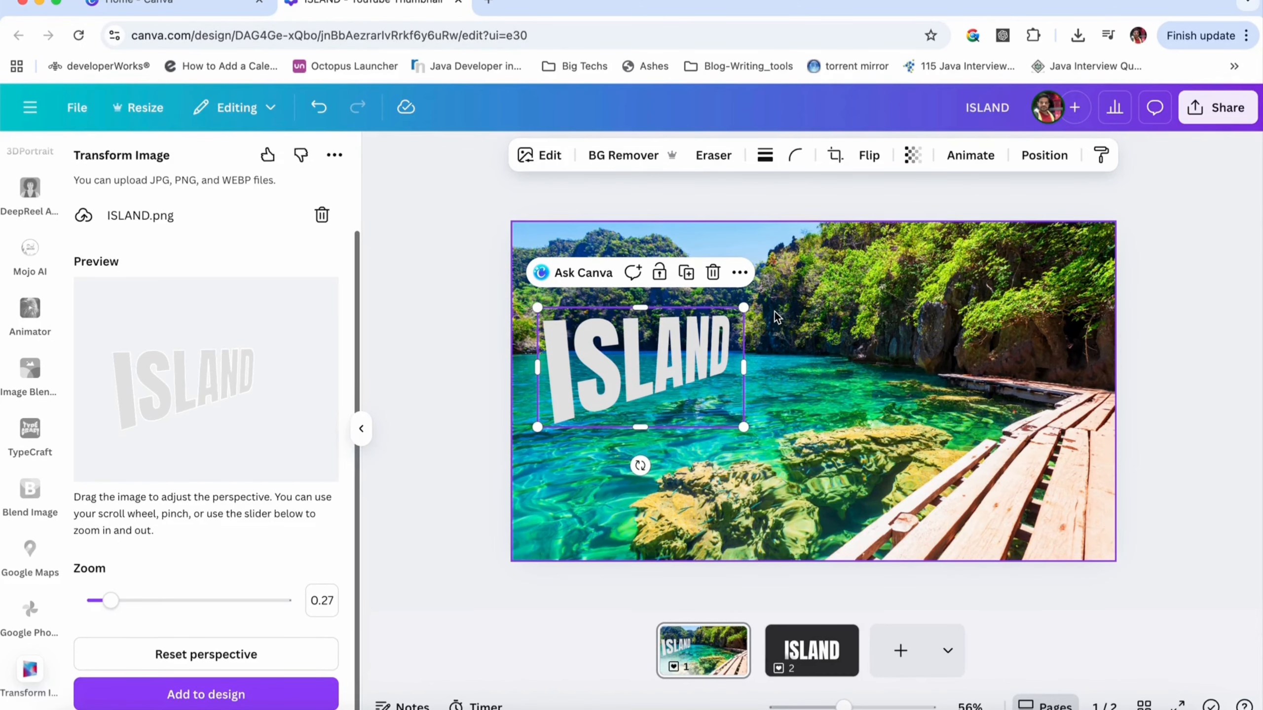
Step: Duplicate the cropped ISLAND image and flip the copy vertically
key("super+d")
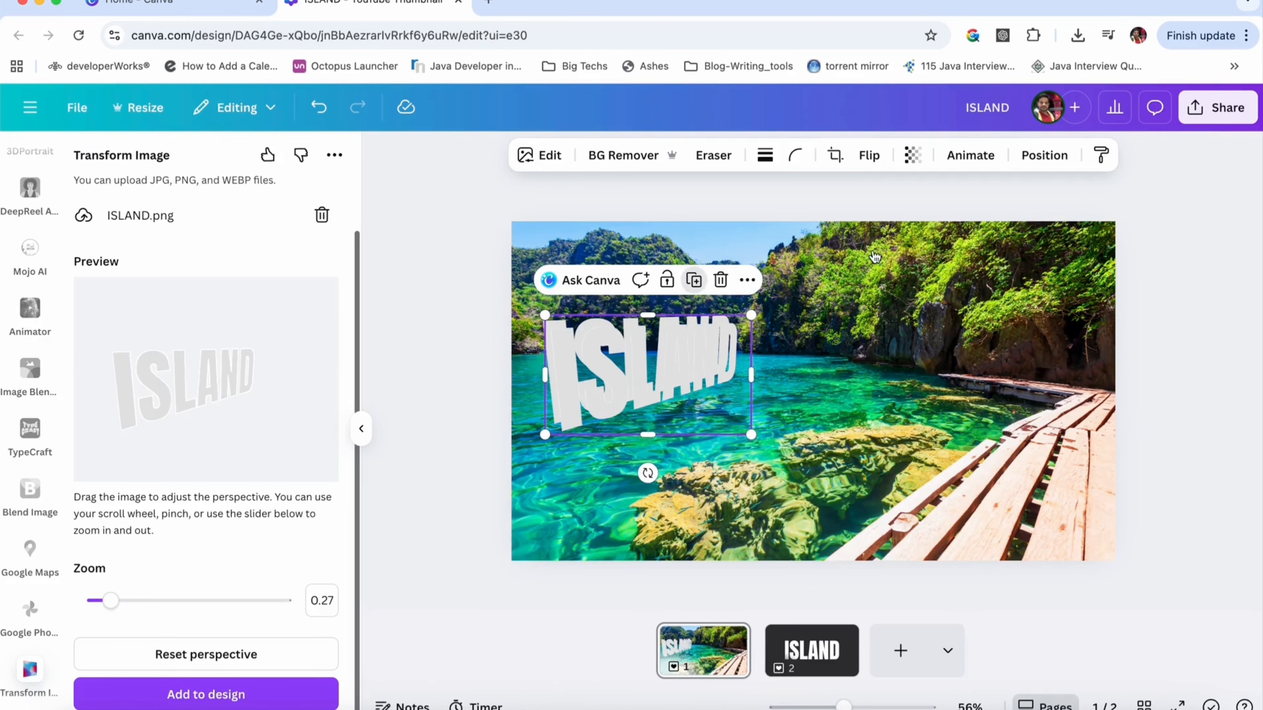
left_click(869, 156)
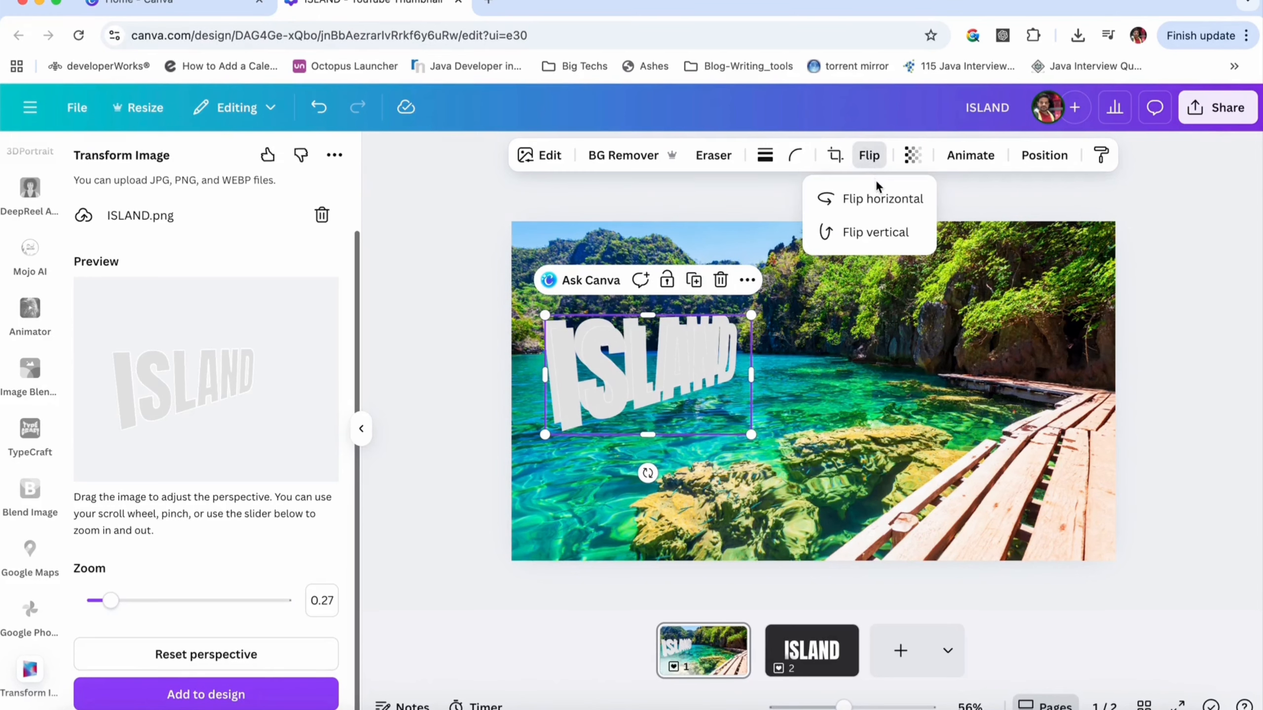
left_click(876, 232)
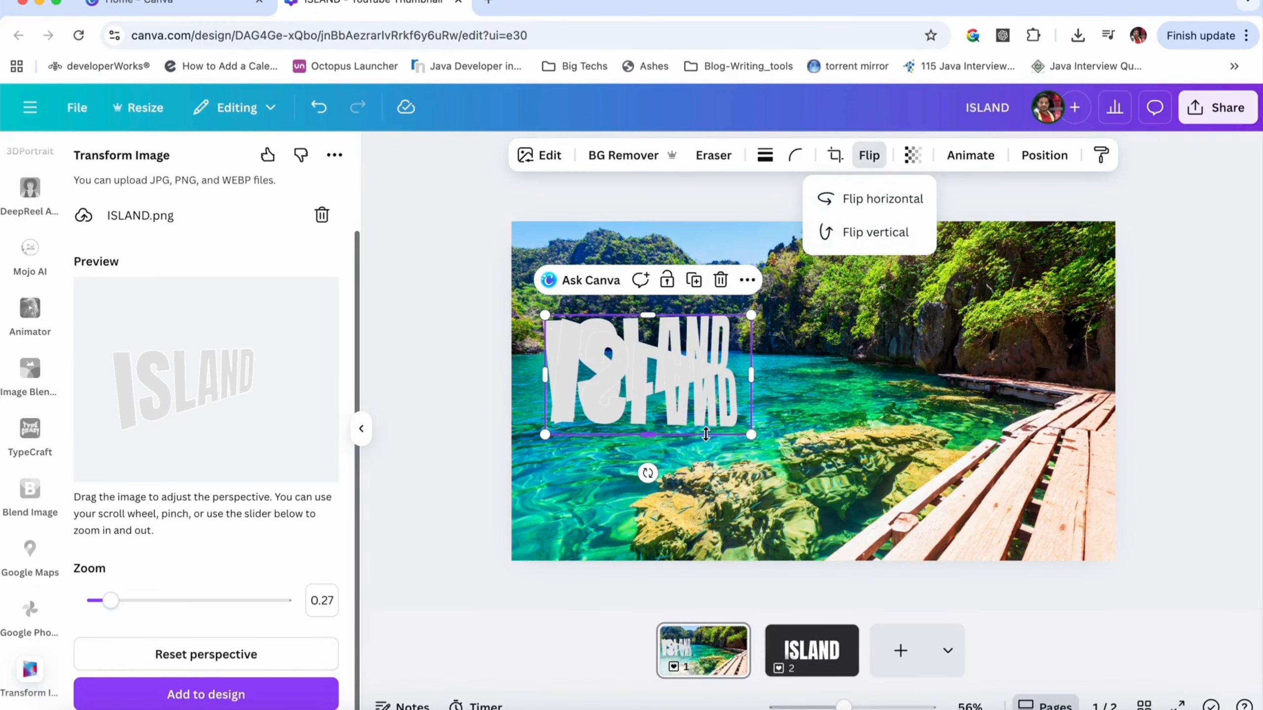
Step: Rotate the flipped ISLAND copy to slope upward and place it along the wooden walkway
left_click_drag(710, 407, 752, 485)
left_click_drag(804, 442, 831, 361)
left_click_drag(701, 428, 1000, 386)
left_click(716, 395)
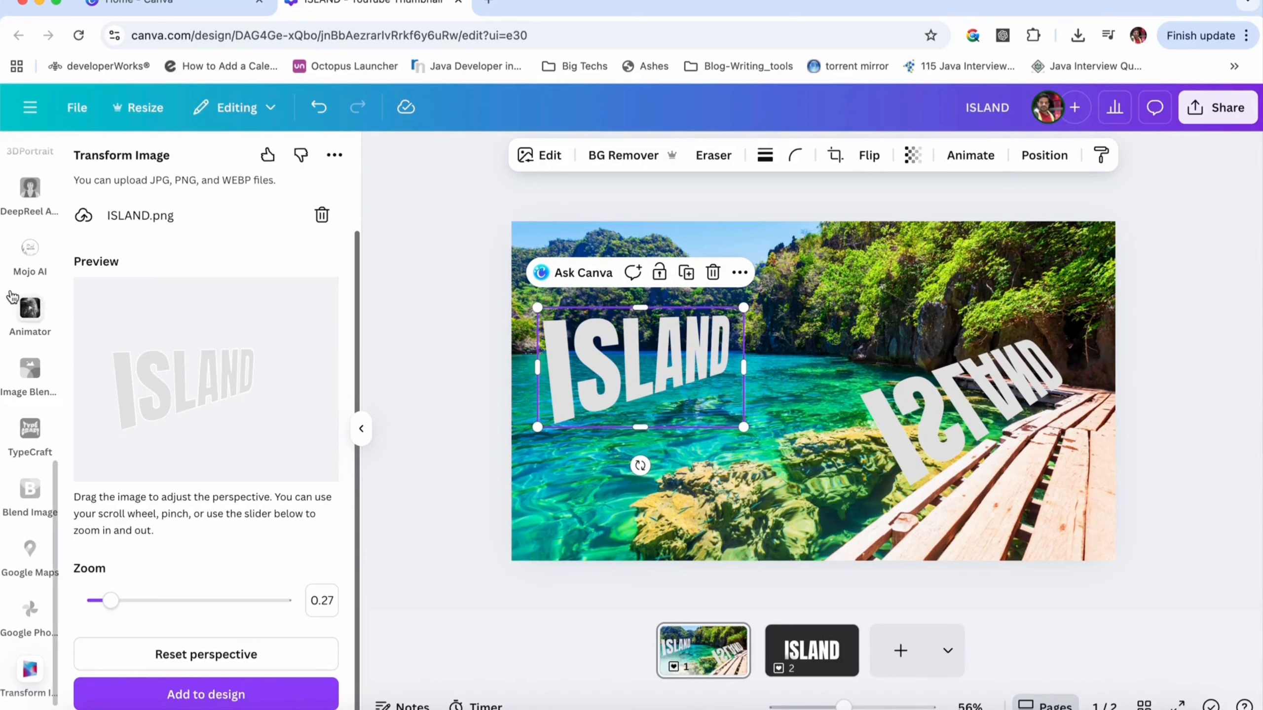
Step: Search the elements for "shadow" and add the narrow dark elliptical shadow graphic to the photo page
scroll(42, 291, "up", 10)
left_click(49, 225)
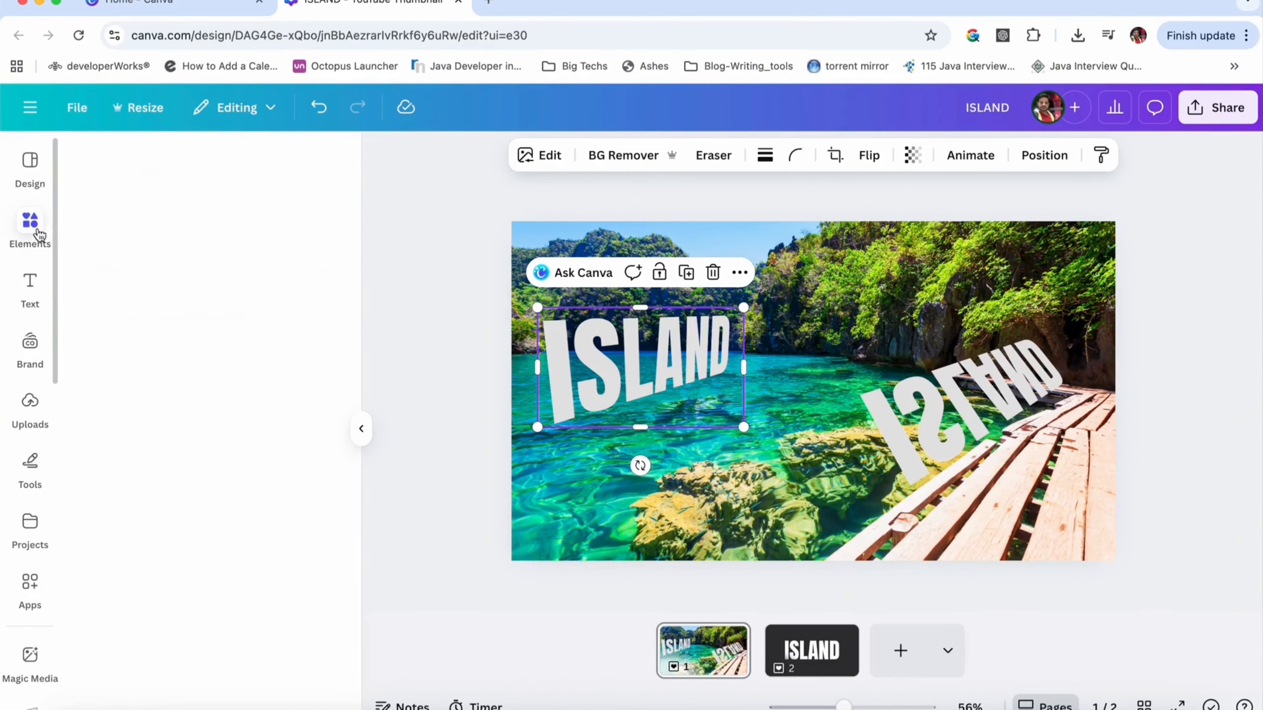
left_click(154, 176)
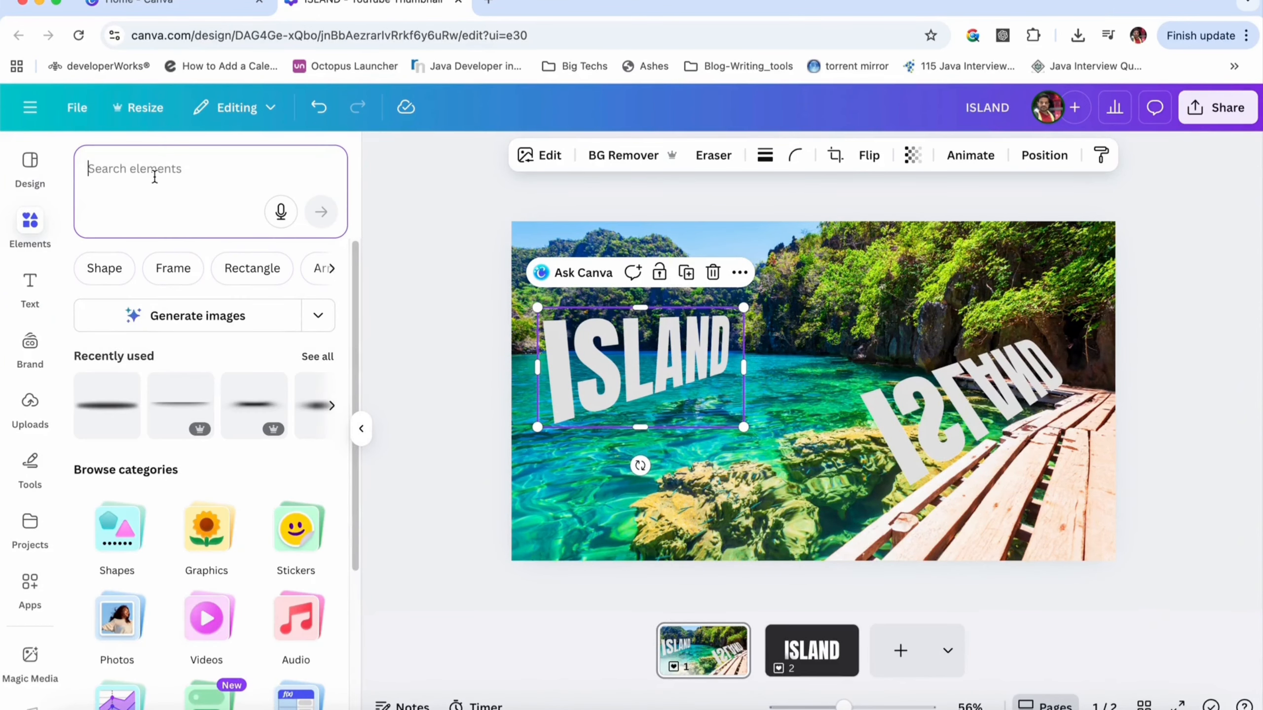
type("shadow")
key("Return")
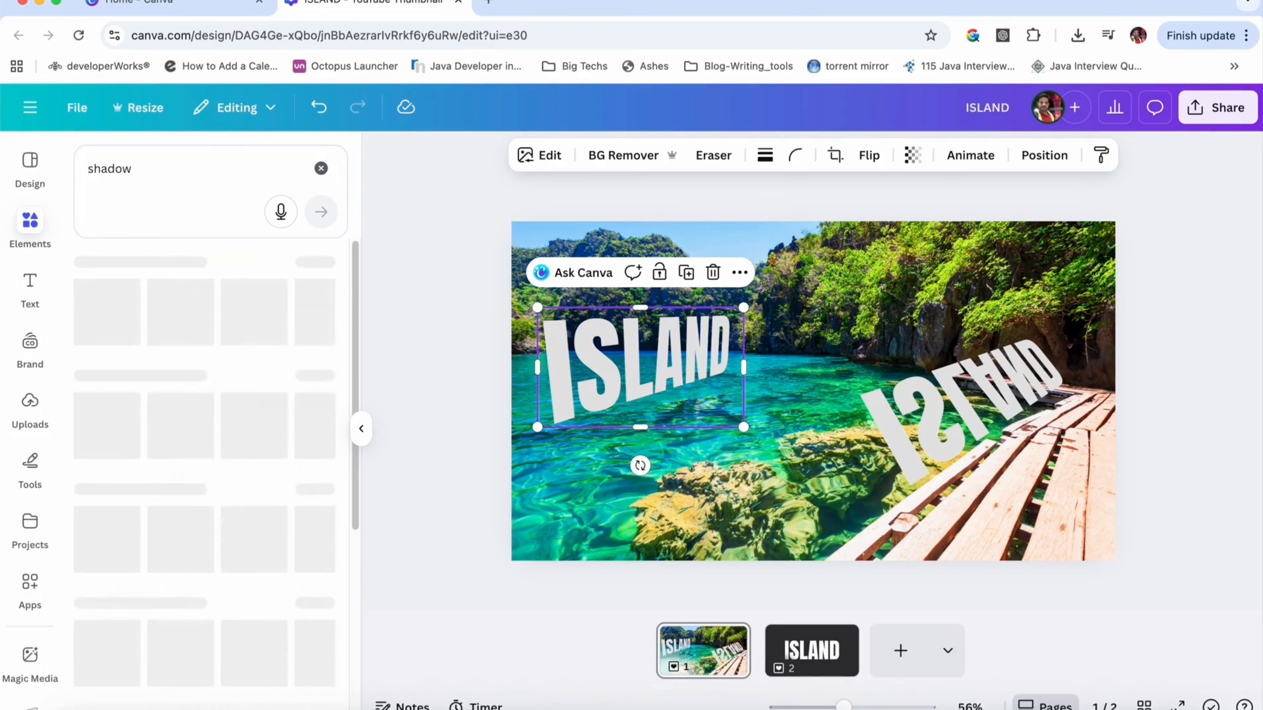
left_click(328, 372)
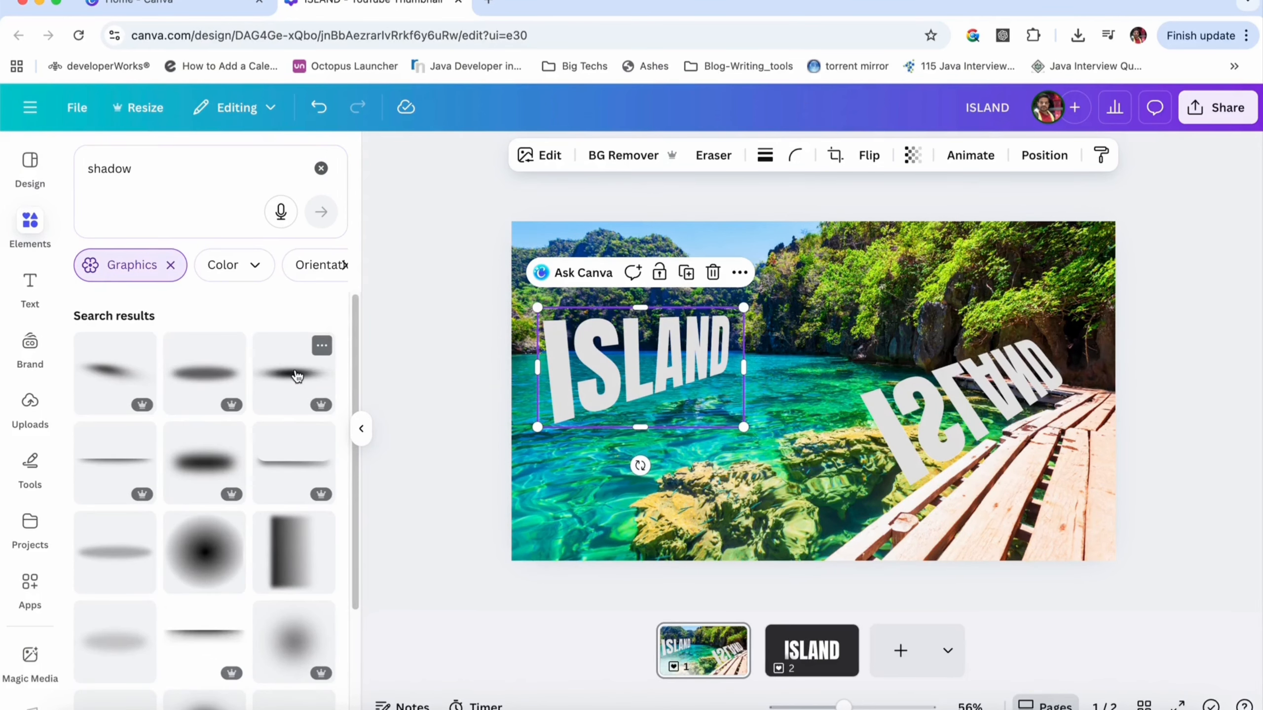
left_click(328, 388)
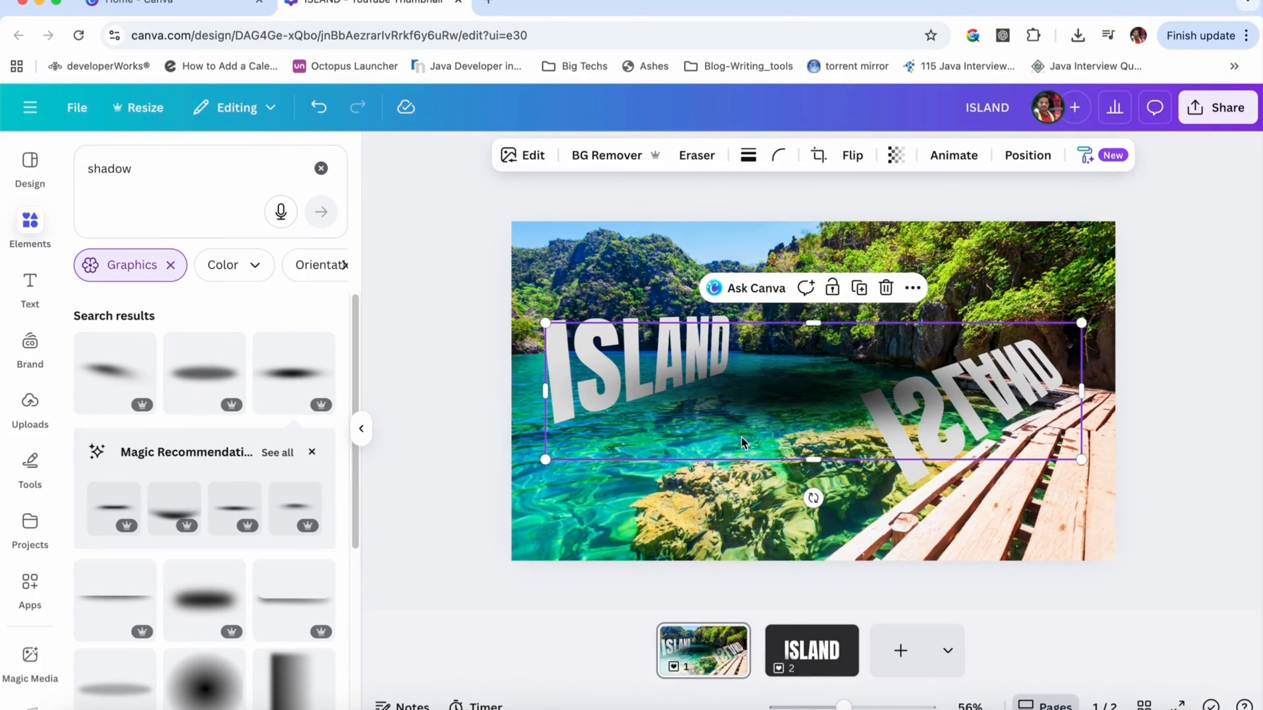
Step: Rotate the shadow graphic to about -19.5°, shrink it, and place it on the water beneath the upright ISLAND lettering
left_click_drag(814, 498, 871, 481)
left_click_drag(1072, 301, 933, 346)
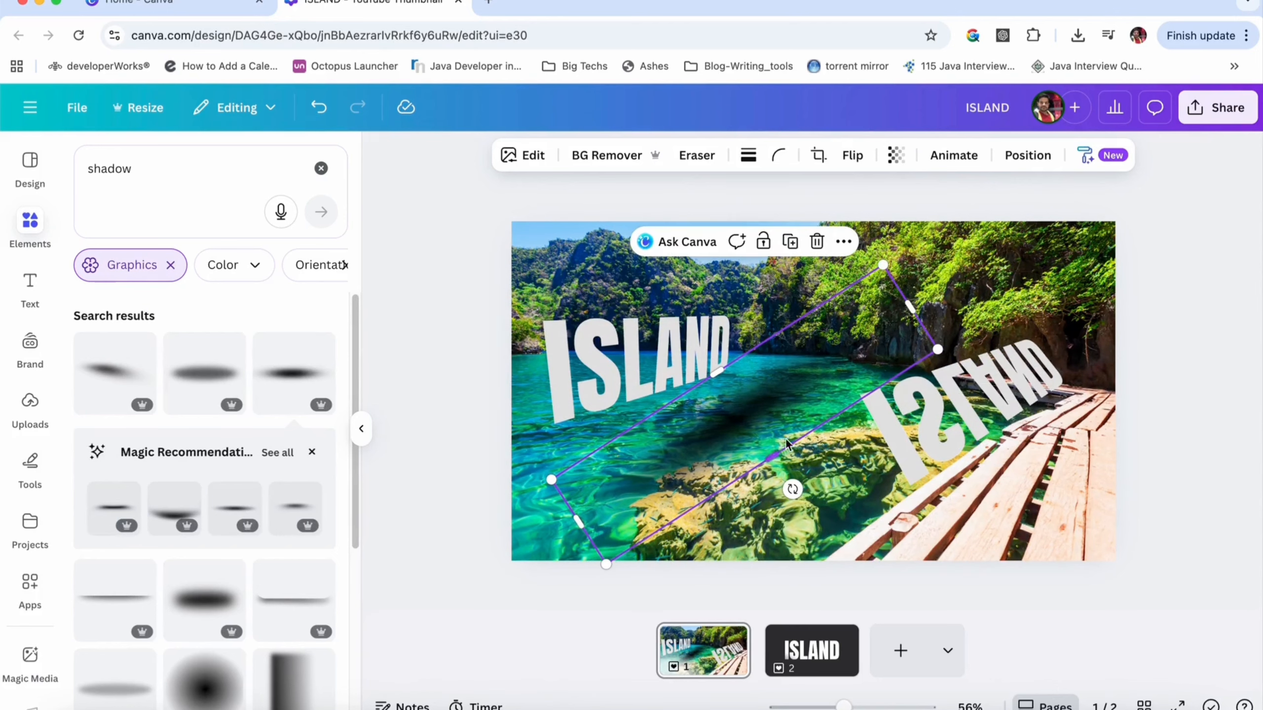
left_click_drag(781, 420, 717, 403)
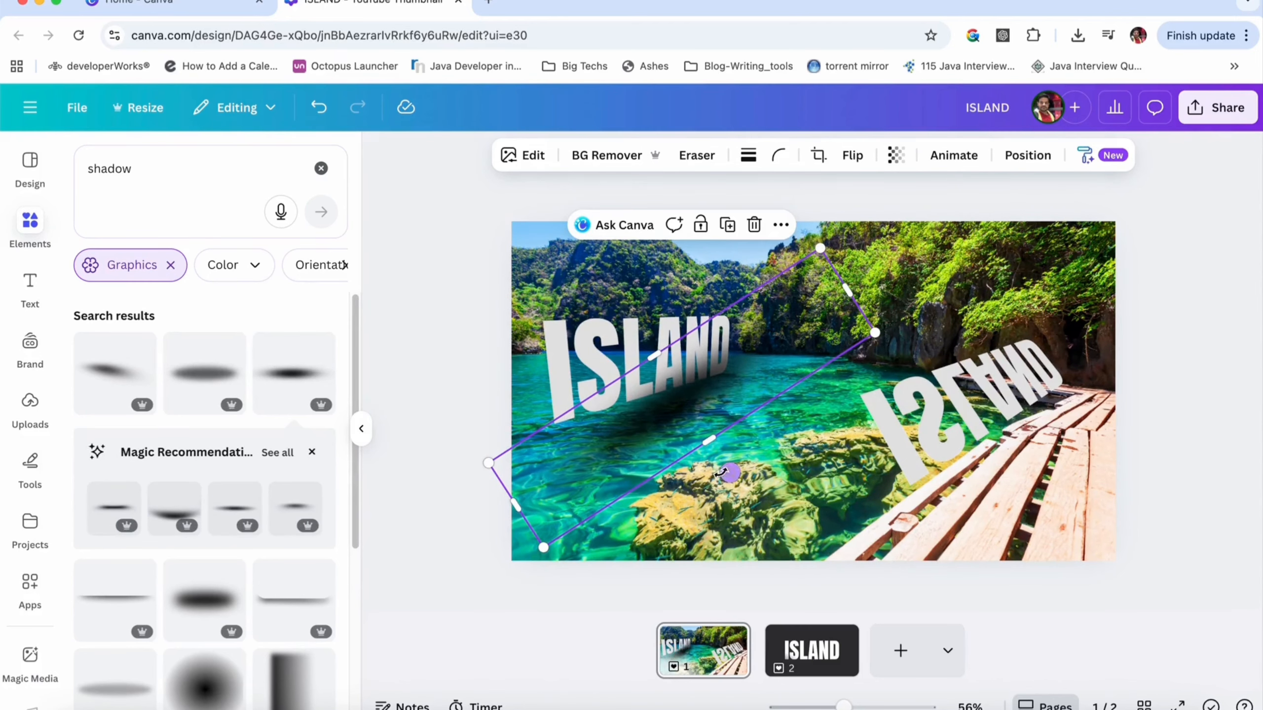
left_click_drag(730, 473, 699, 420)
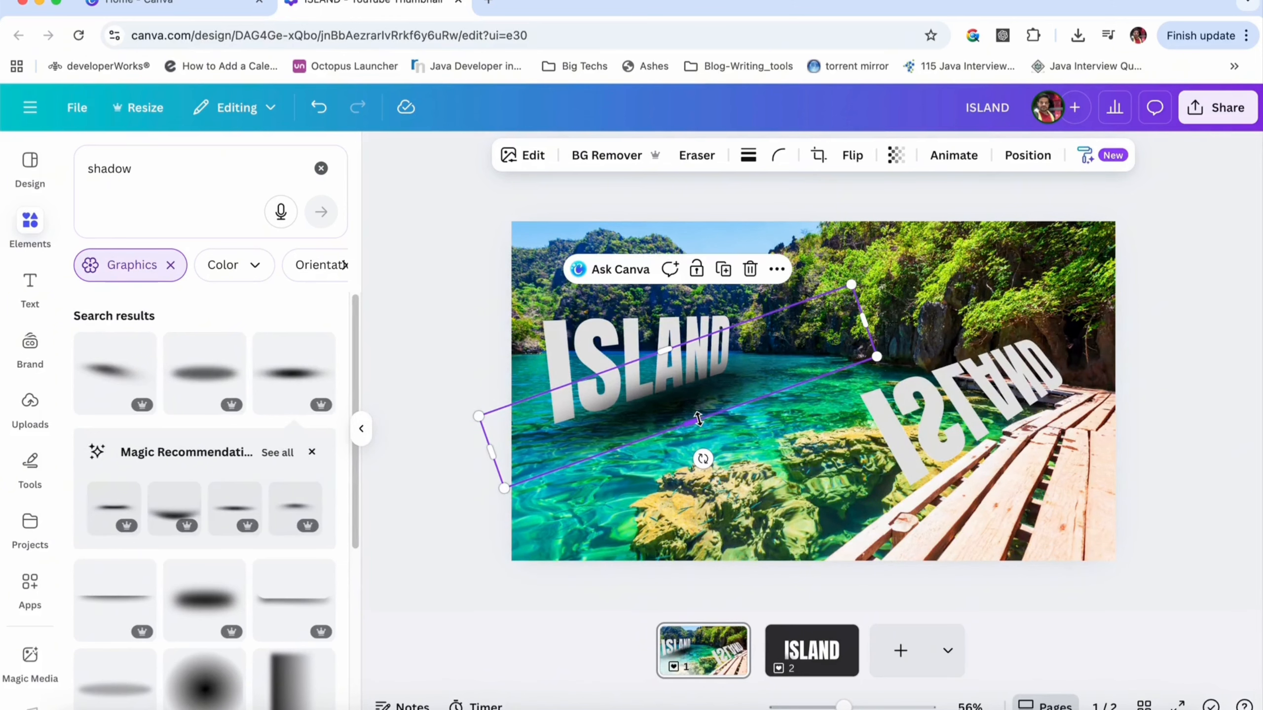
Step: Move the shadow layer below both ISLAND images so that it sits directly above the background photo
left_click(1015, 157)
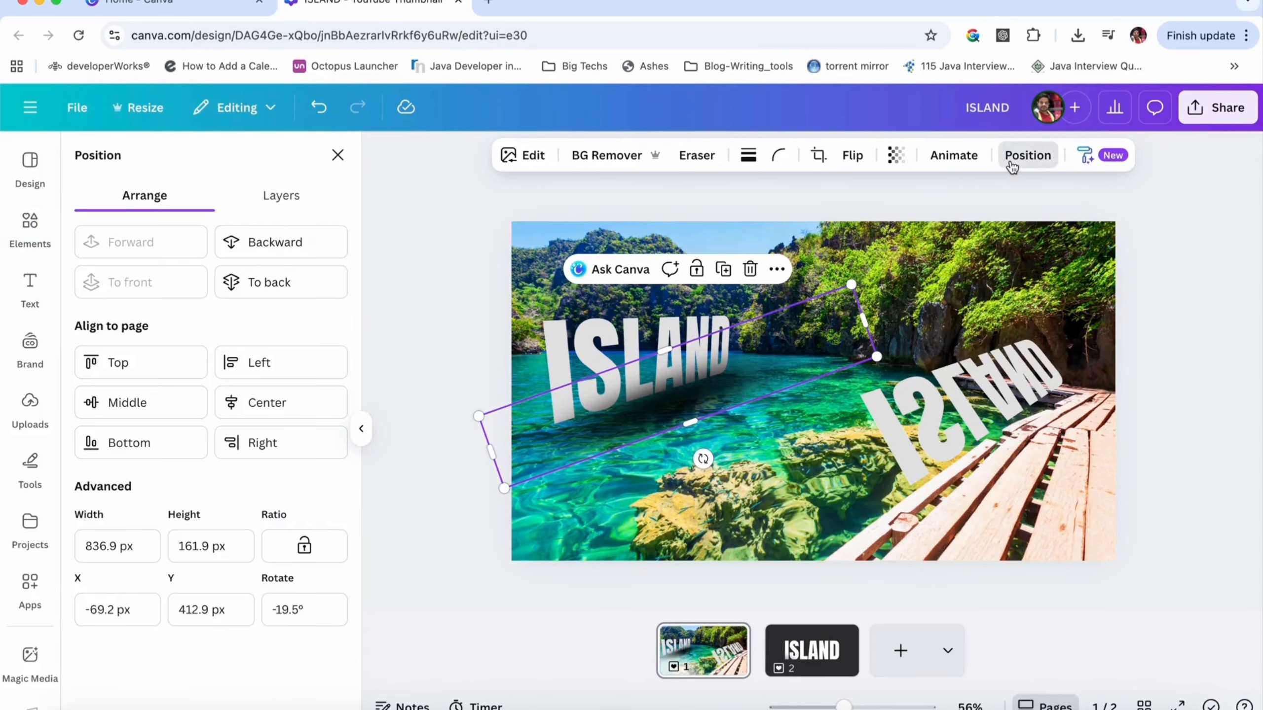
left_click(286, 199)
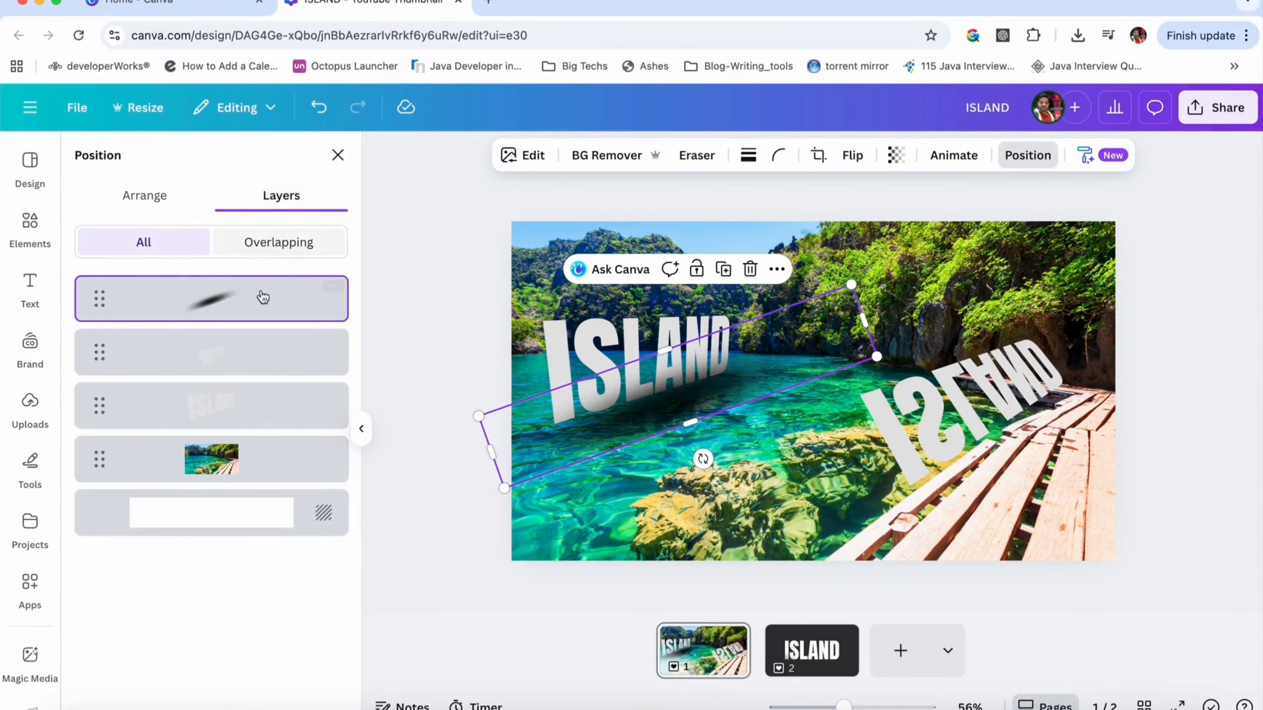
left_click_drag(240, 299, 237, 418)
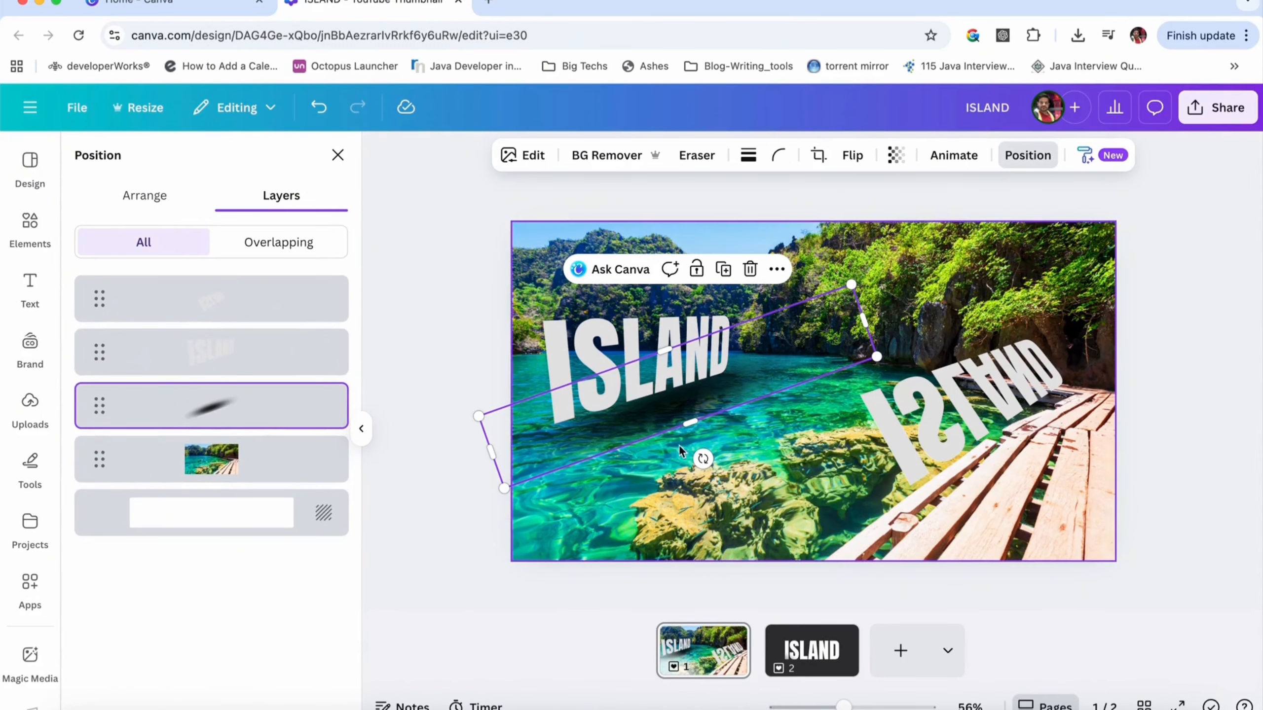
Step: Shorten the shadow graphic from its far end to fit the length of the upright ISLAND lettering
left_click(718, 393)
left_click(725, 403)
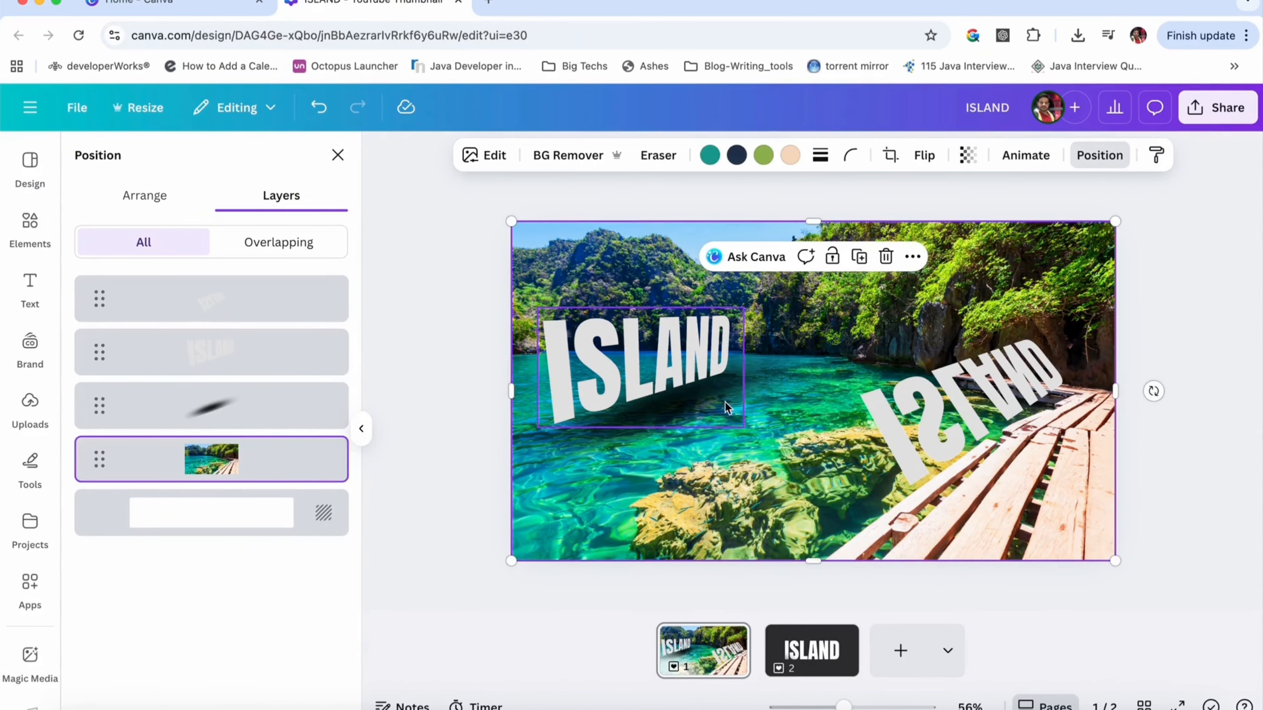
left_click(812, 371)
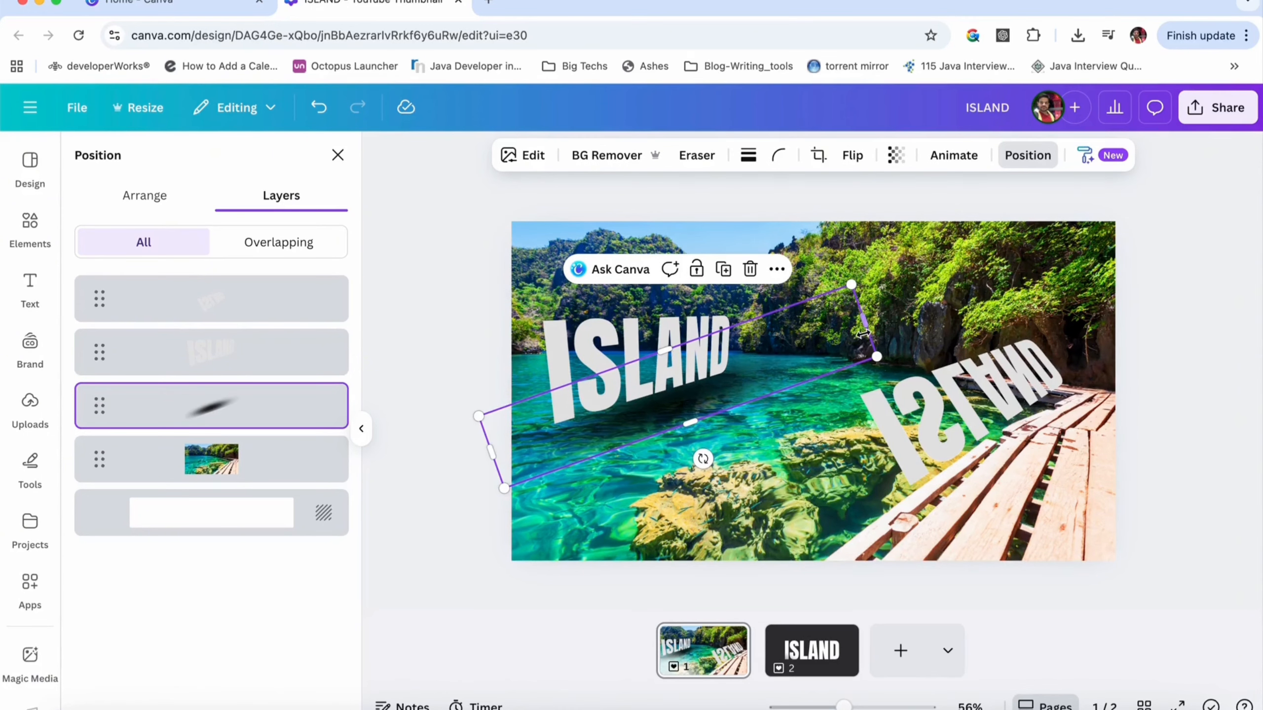
left_click_drag(864, 323, 757, 392)
left_click_drag(757, 392, 757, 392)
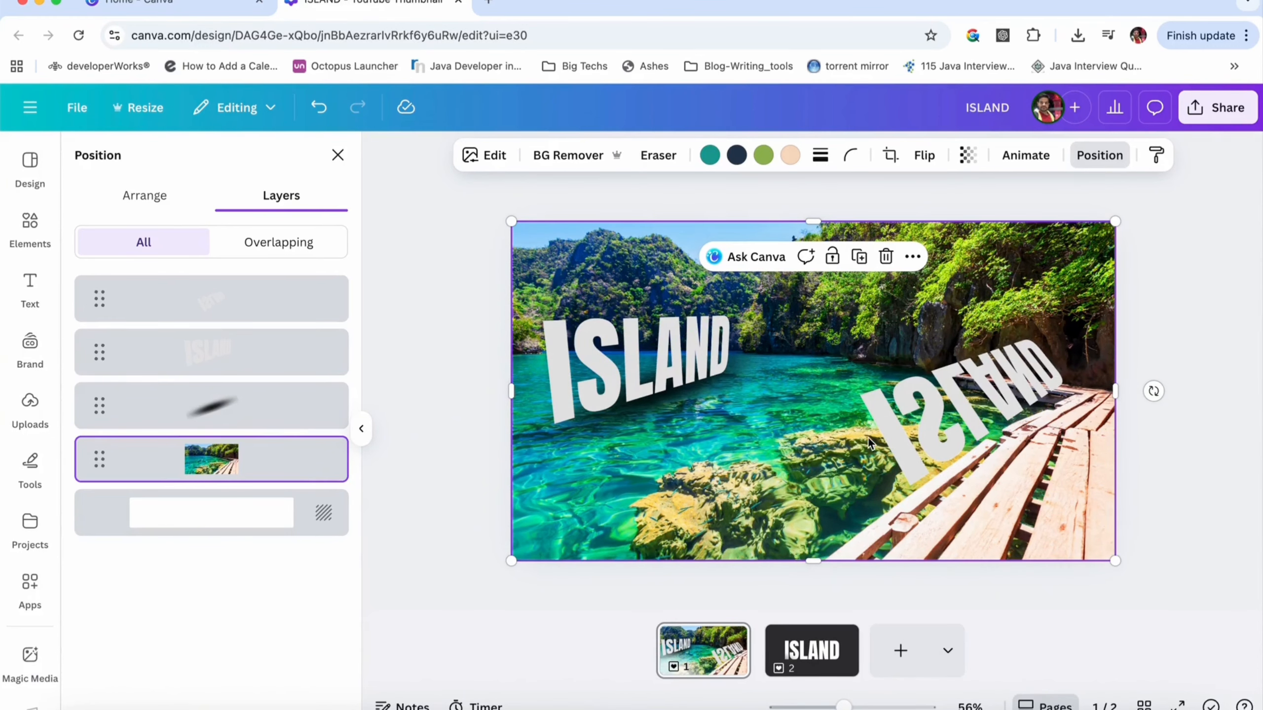
Step: Move the flipped ISLAND copy directly beneath the upright lettering and nudge it until their base edges line up
left_click(920, 445)
left_click_drag(952, 428, 685, 447)
key("Left")
key("Left")
key("Left")
key("Left")
key("Left")
key("Left")
key("Left")
key("Left")
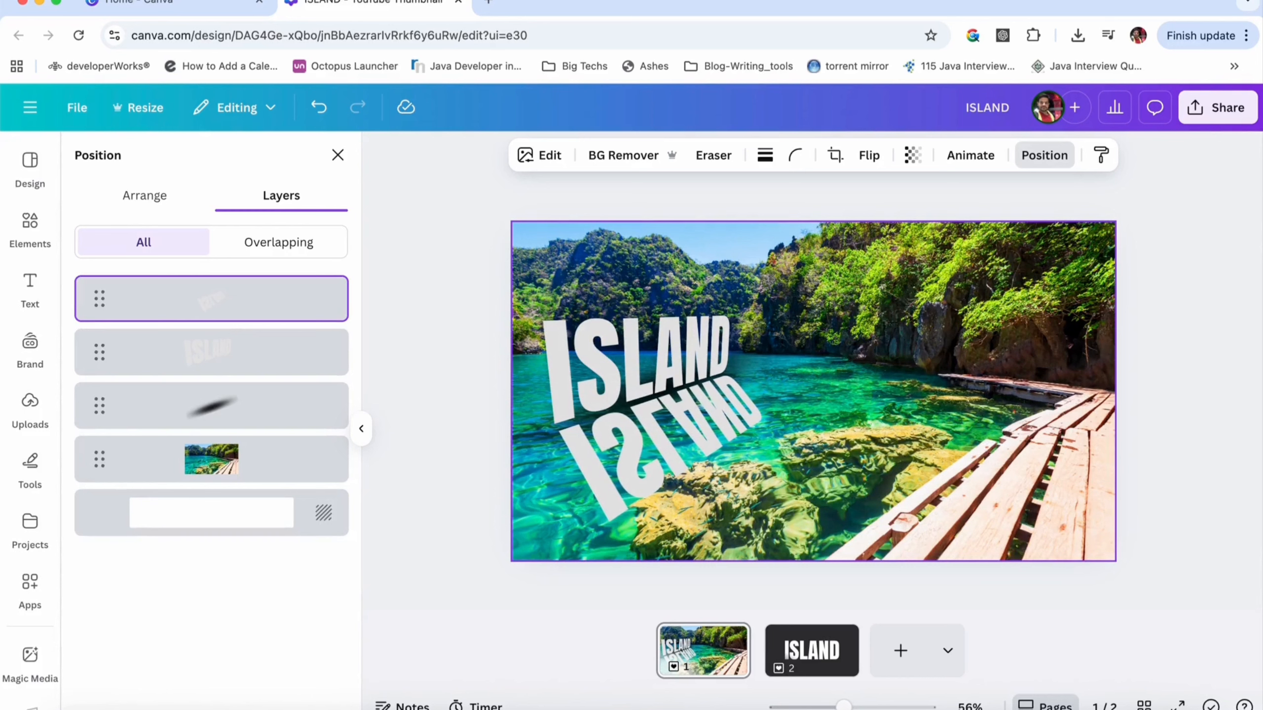
key("Left")
key("Left")
key("Up")
key("Up")
key("Up")
key("Up")
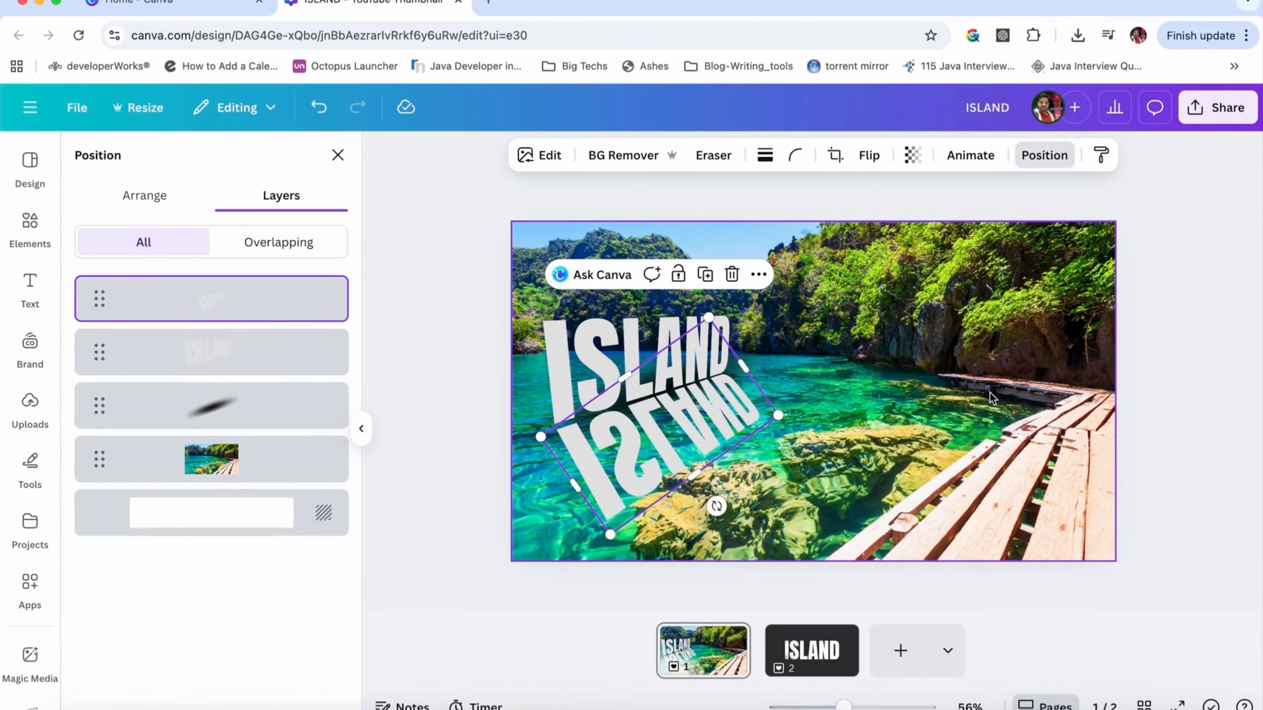
Step: Apply the Liquify app's Melt effect to the flipped ISLAND copy
left_click(529, 155)
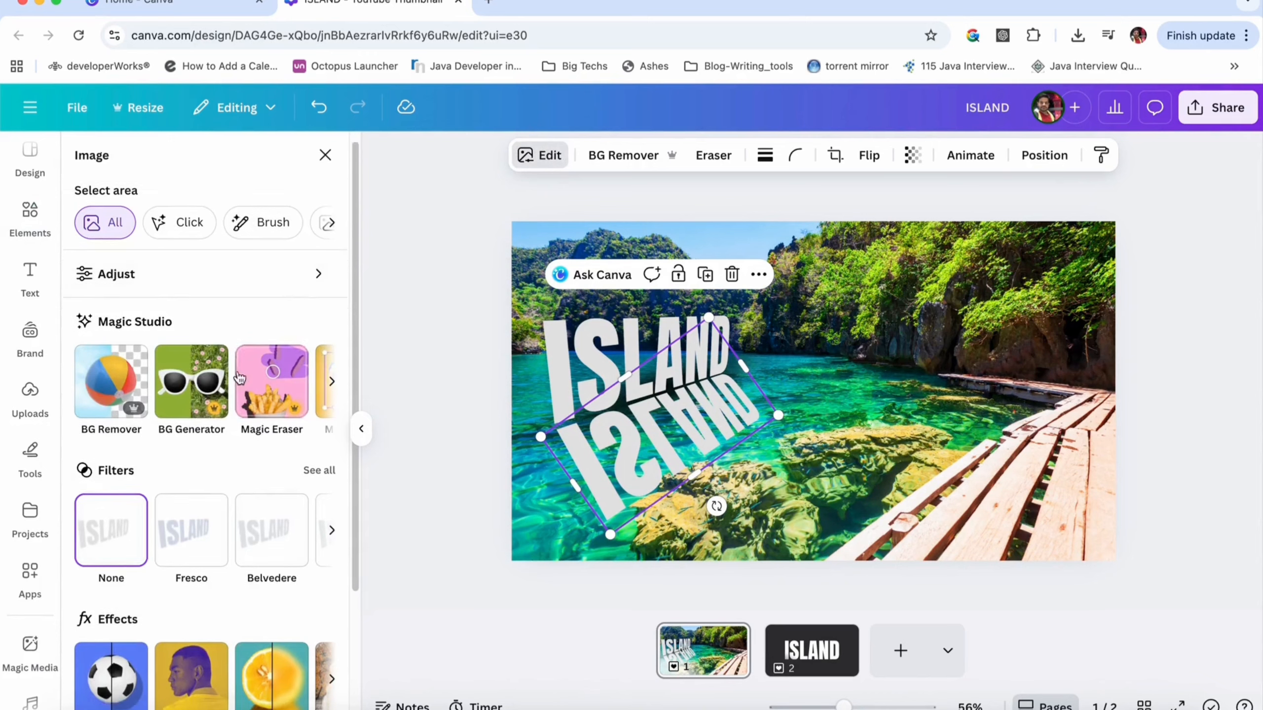
scroll(209, 448, "down", 3)
left_click(330, 659)
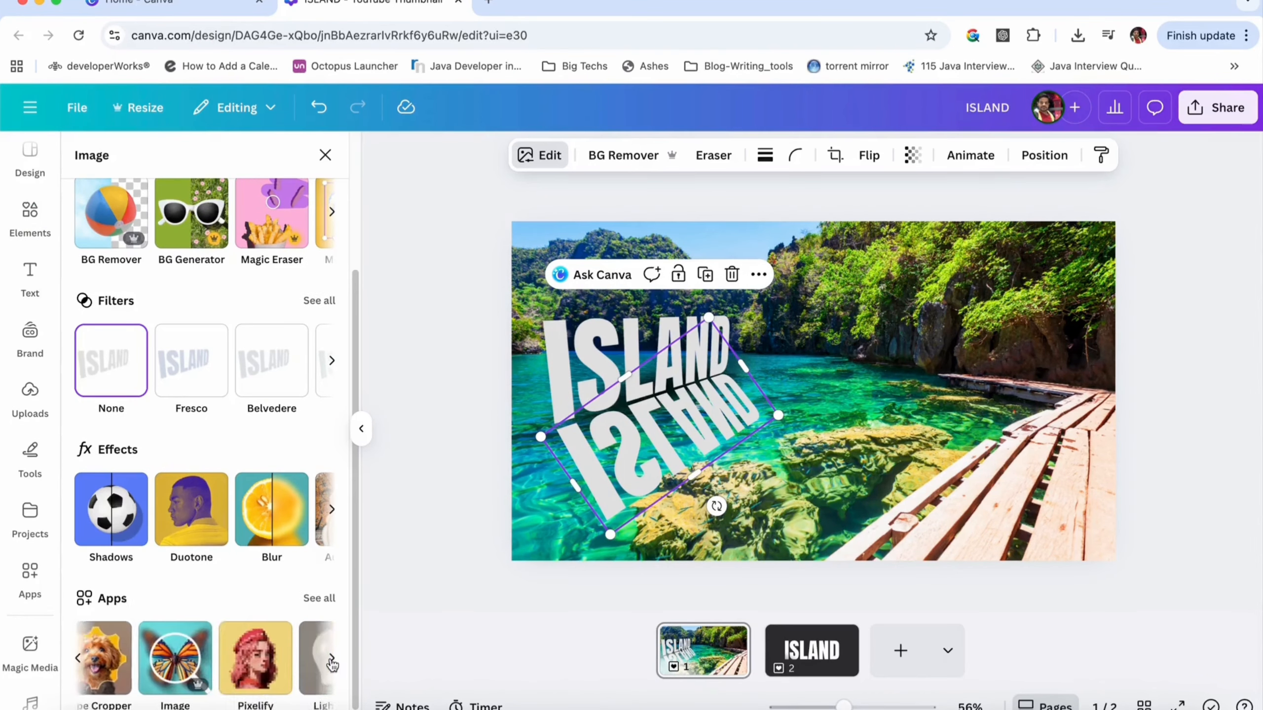
left_click(331, 659)
left_click(331, 660)
left_click(331, 660)
left_click(328, 662)
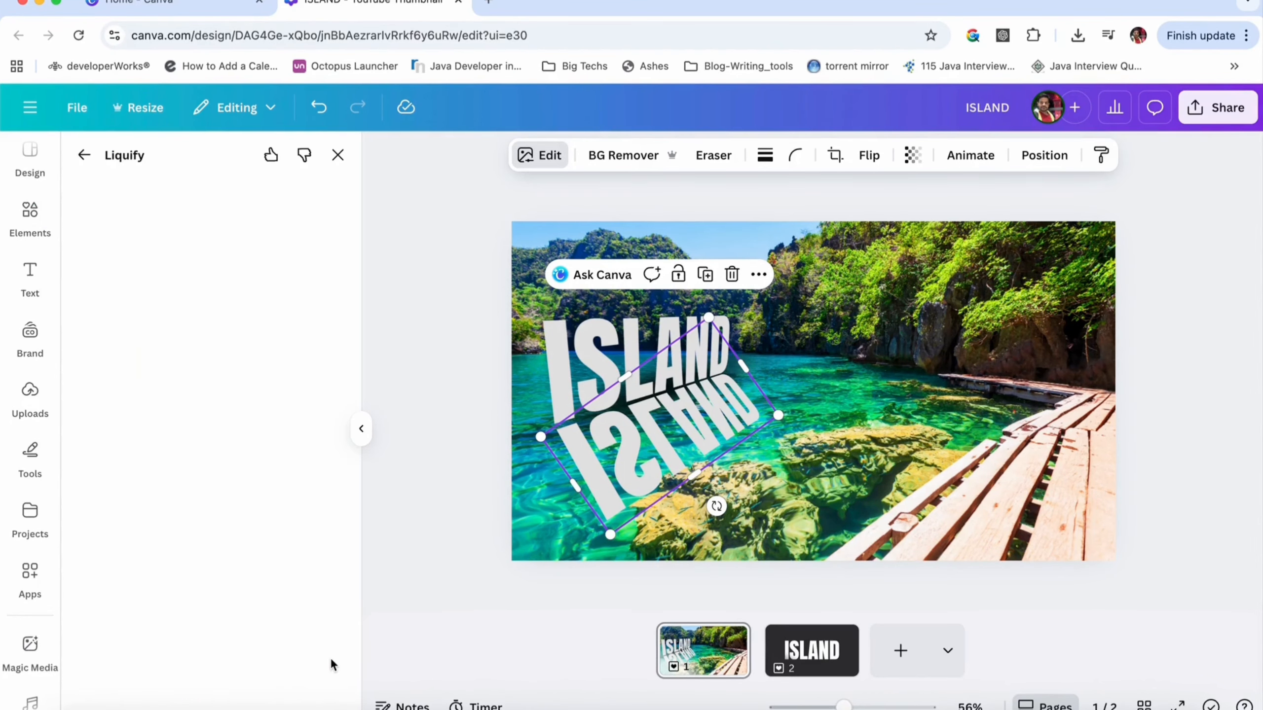
left_click(209, 231)
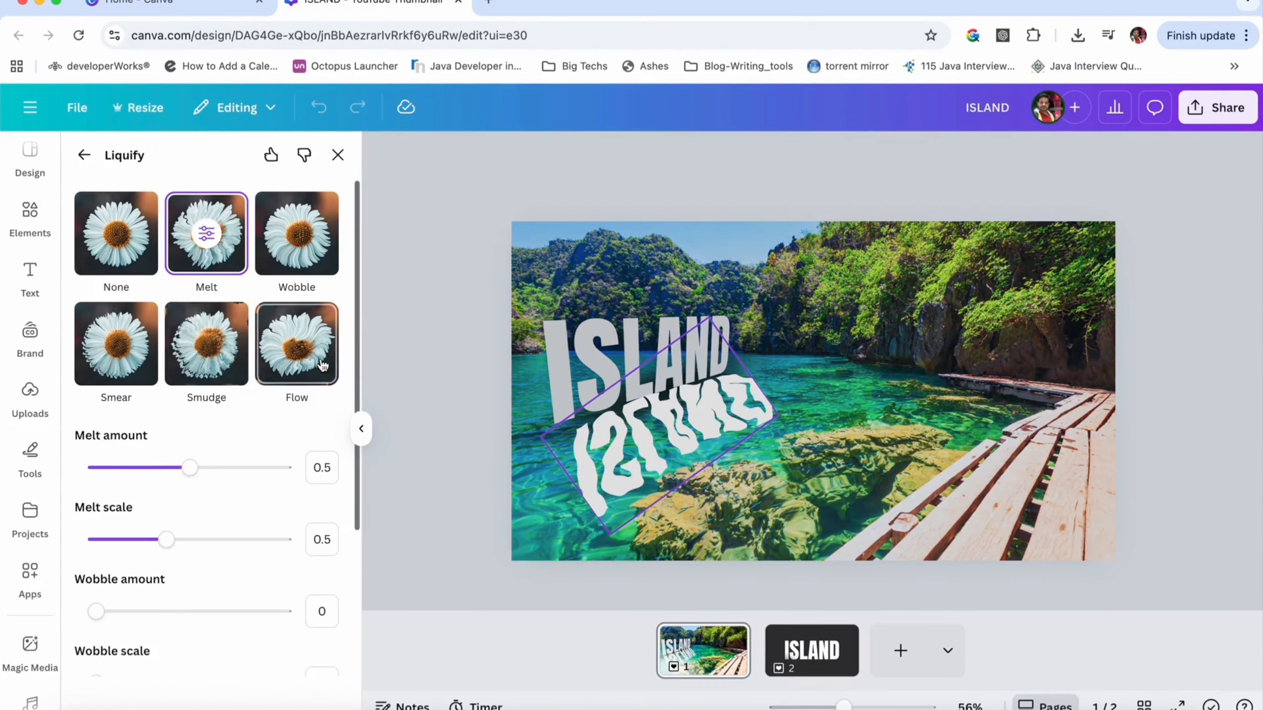
Step: Set the Melt amount to 0.28 and the Melt scale to 0.54, and save the effect to the flipped copy
left_click_drag(173, 549, 99, 561)
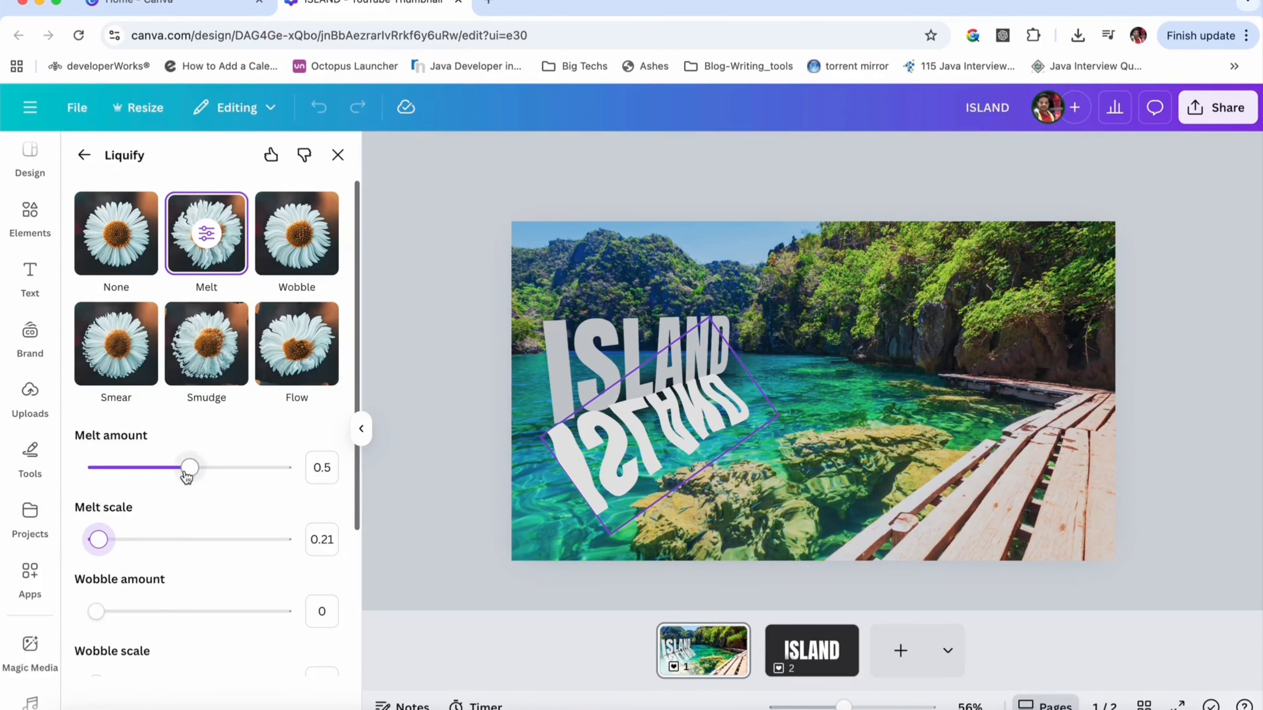
left_click_drag(189, 471, 149, 486)
left_click_drag(98, 555, 177, 549)
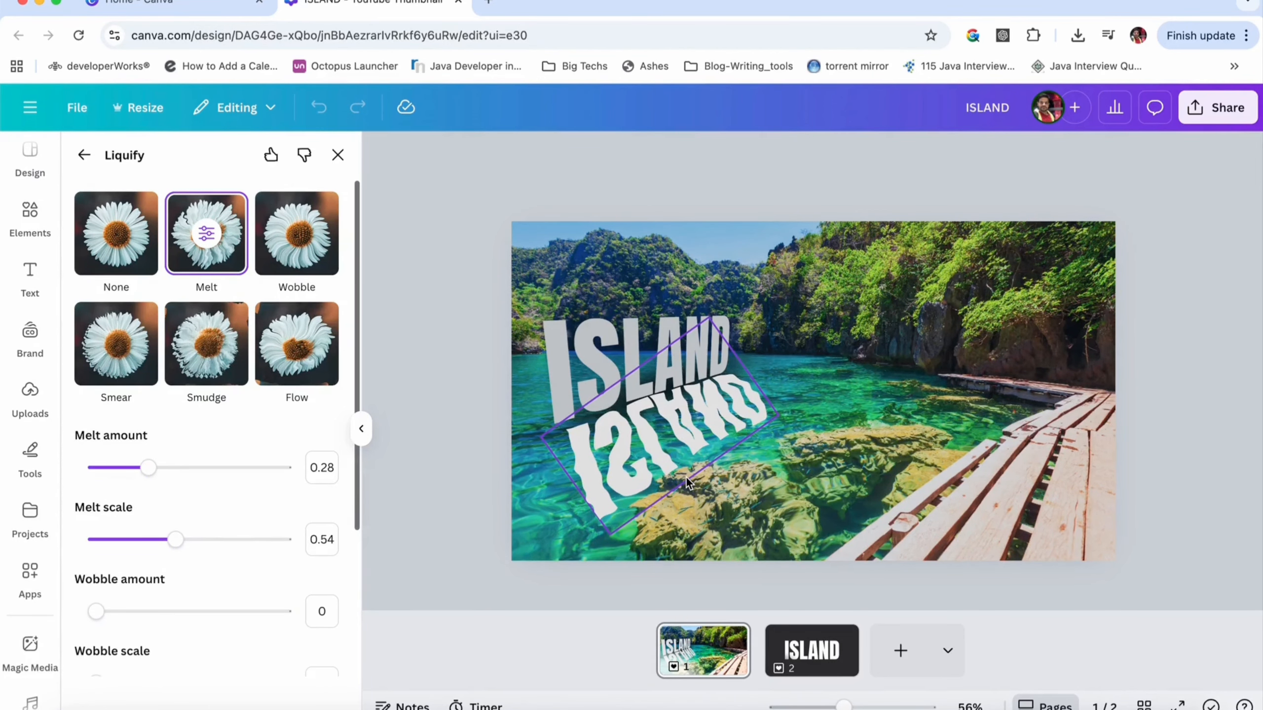
scroll(262, 527, "down", 5)
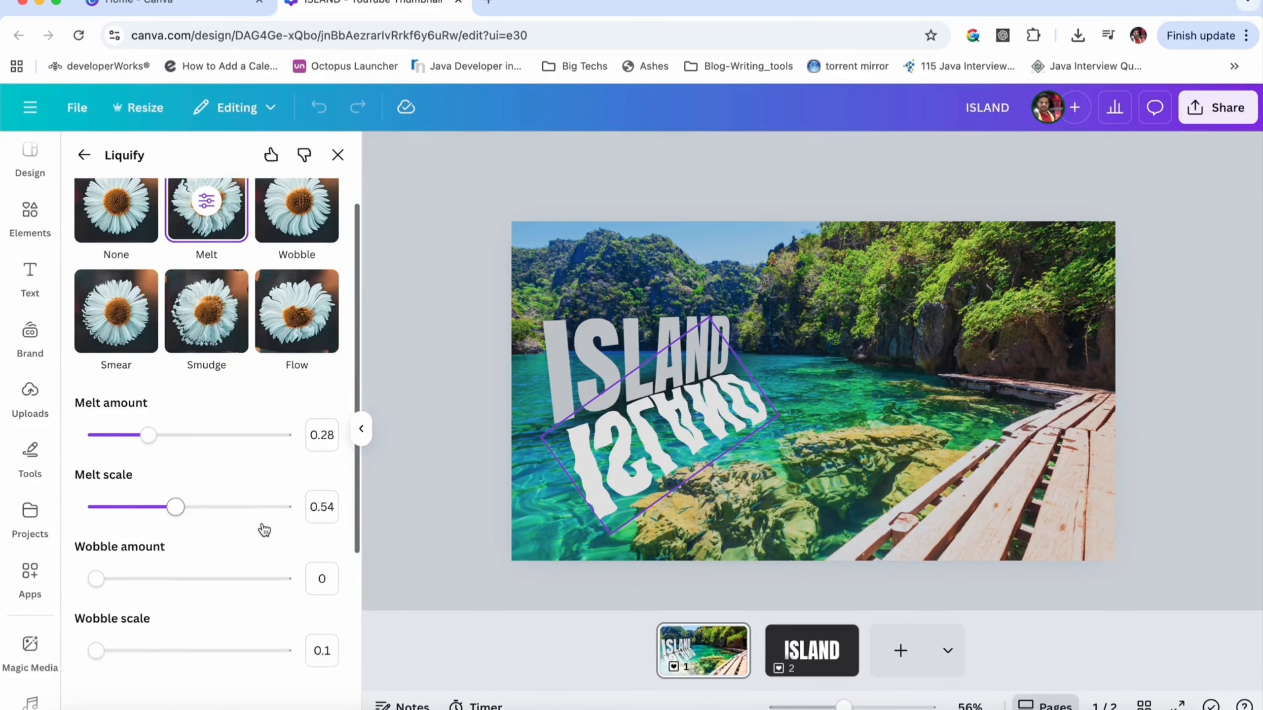
left_click(401, 541)
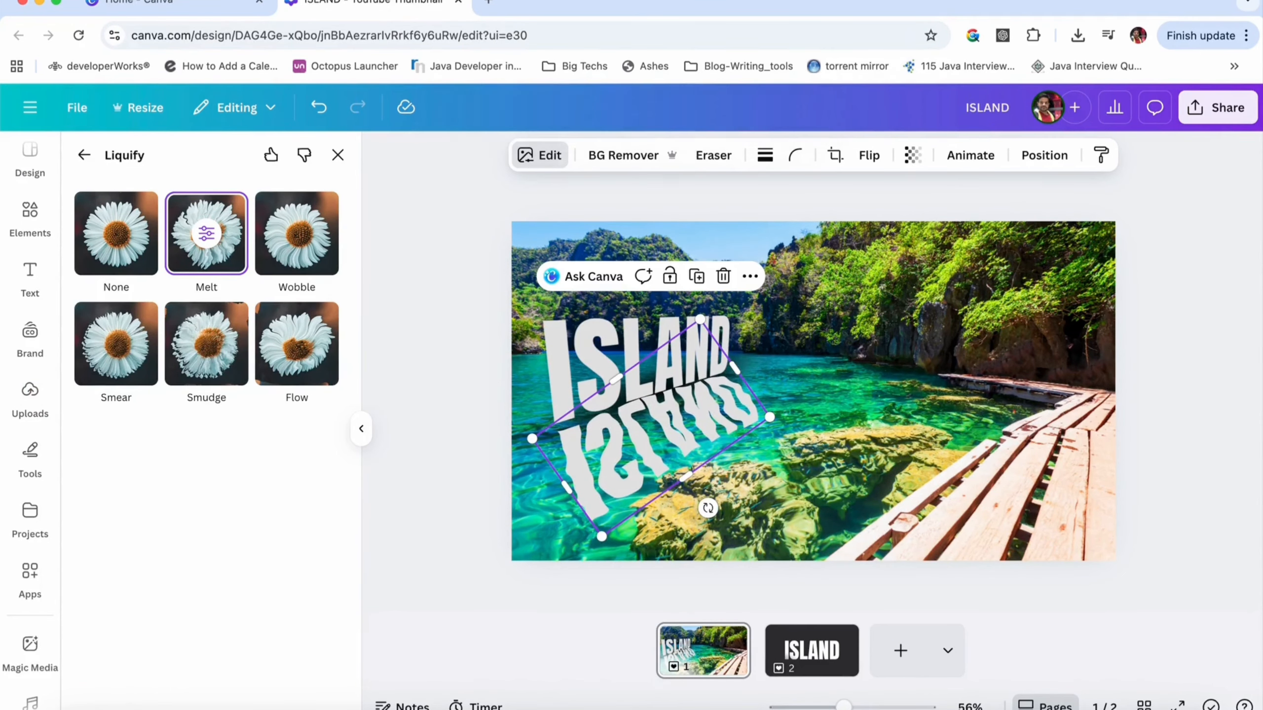
Step: Fine-tune the rotation of the melted ISLAND reflection and set its transparency to 43
left_click_drag(706, 508, 704, 510)
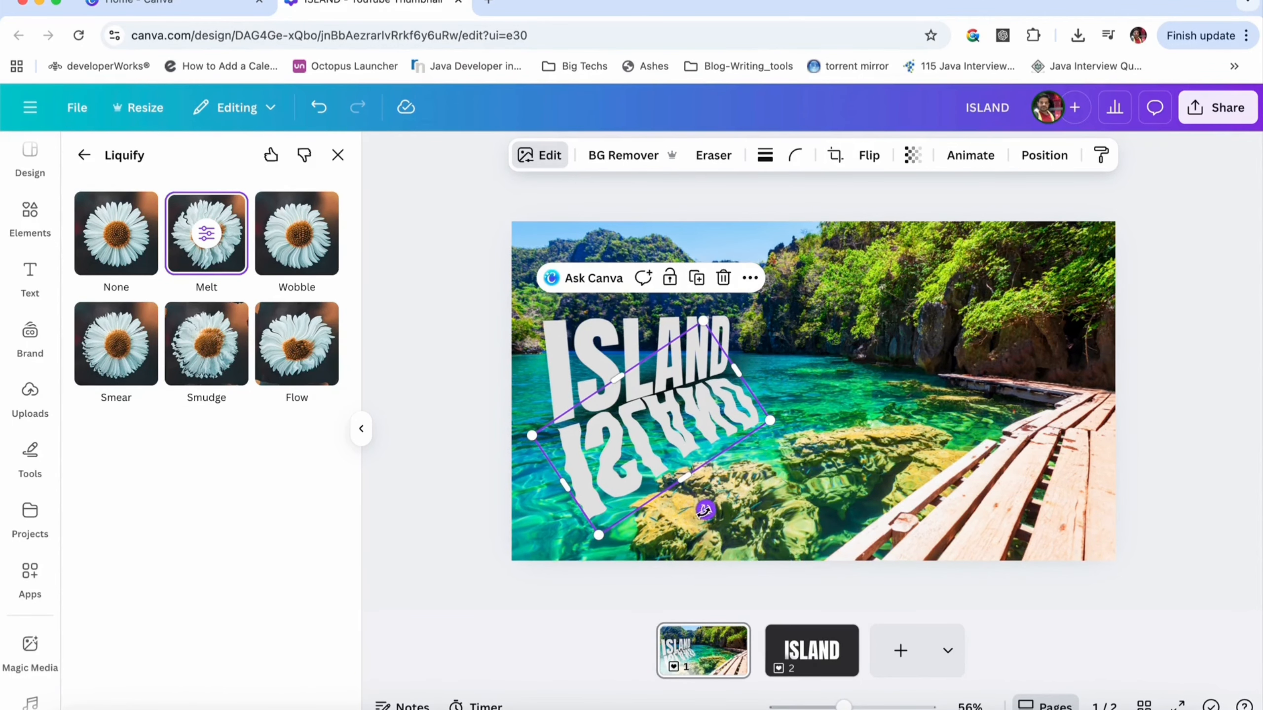
left_click(912, 157)
left_click_drag(949, 230, 880, 239)
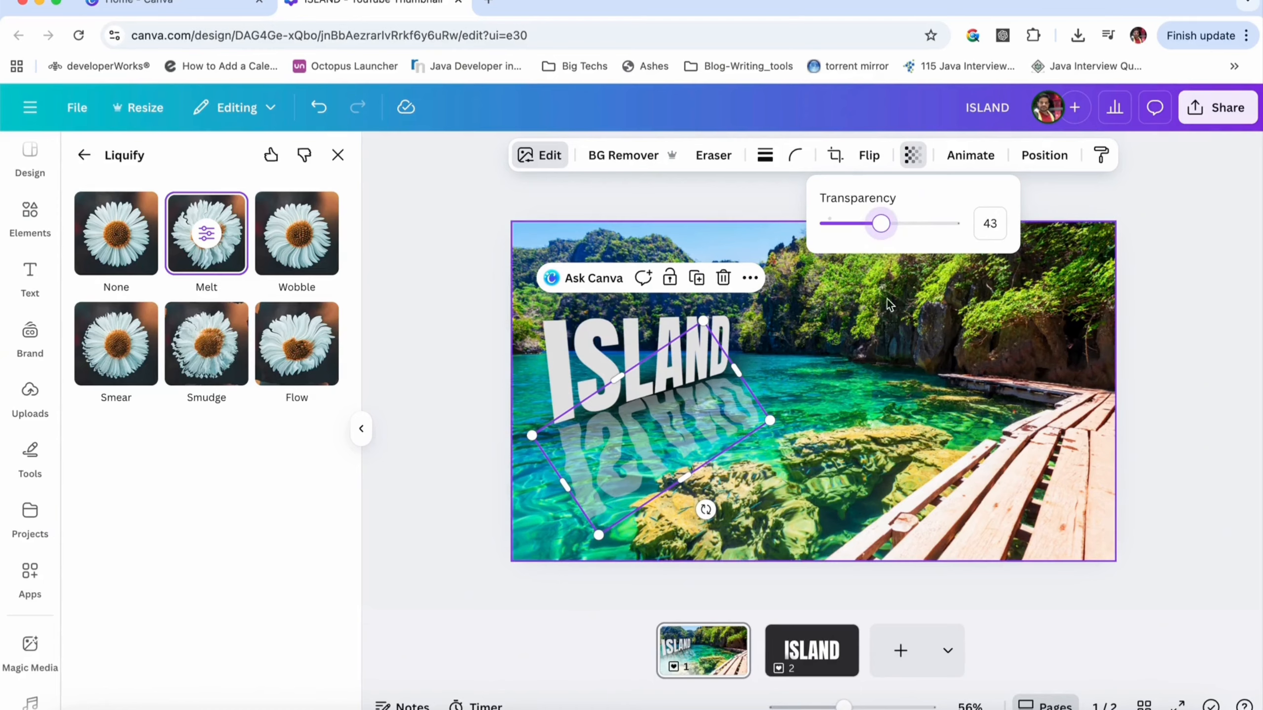
Step: Deselect the reflection and preview the finished thumbnail in full screen
left_click(858, 386)
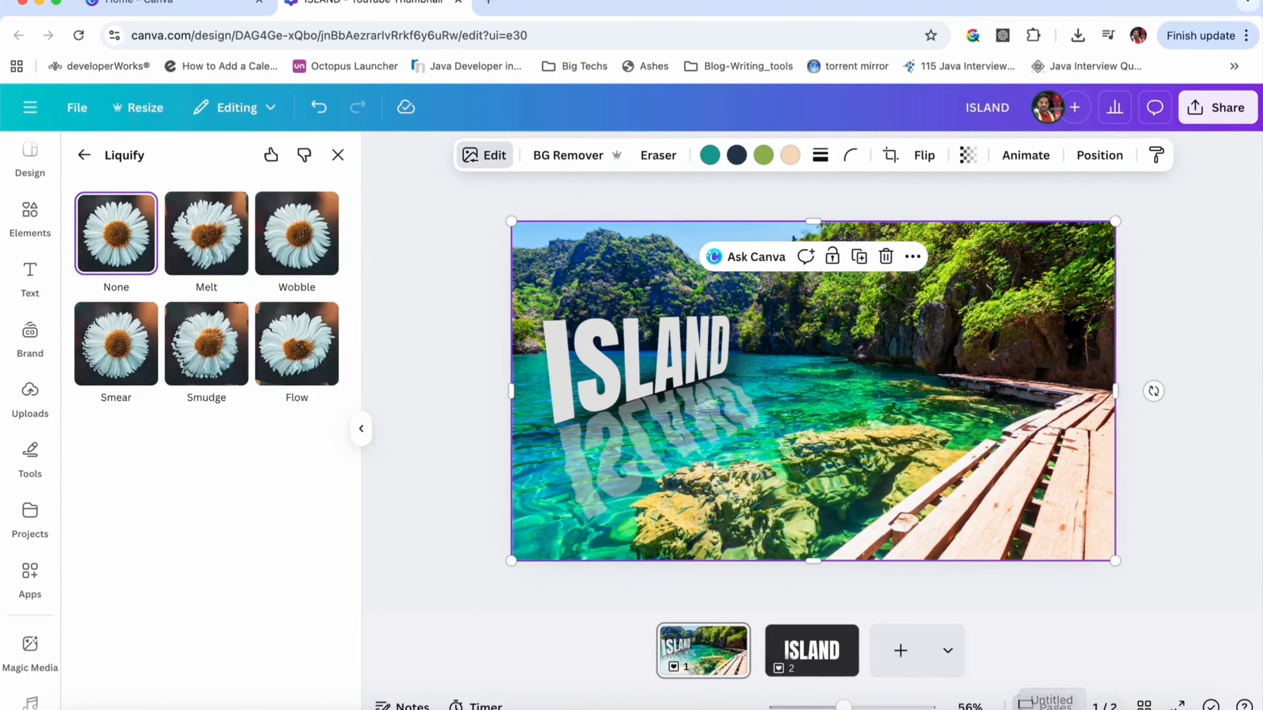
left_click(1178, 705)
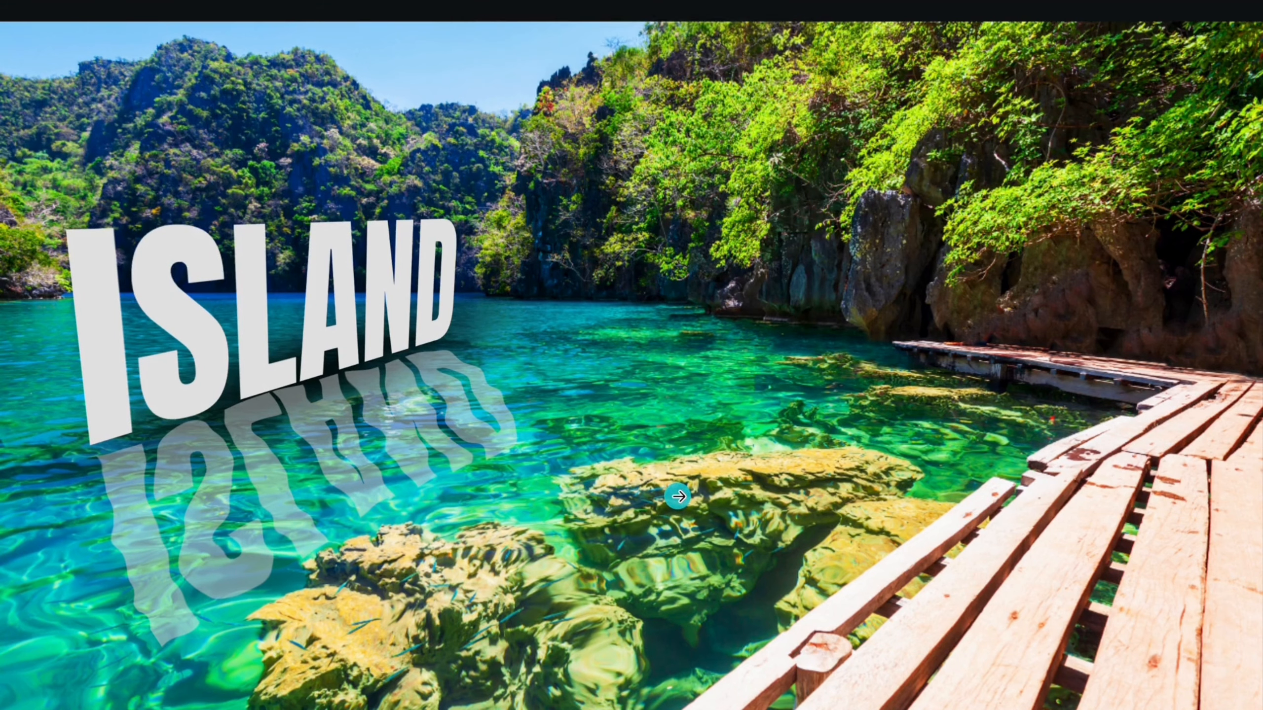
left_click(676, 485)
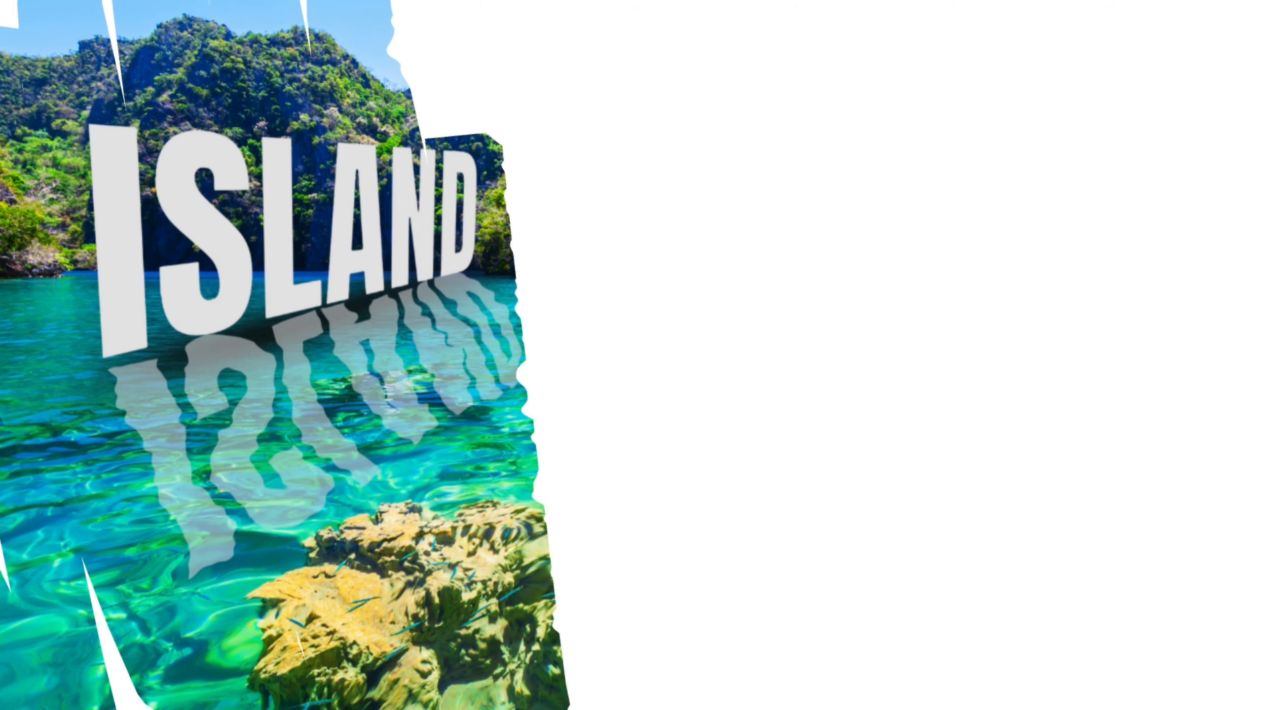